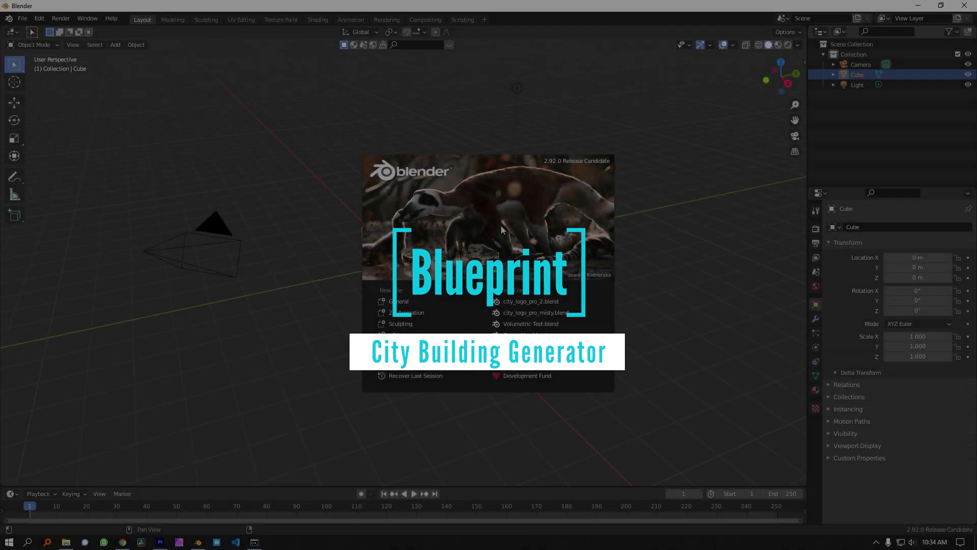
Delete the default cube and the light from the scene, keeping only the camera
{"action": "left_click", "coordinate": [501, 225]}
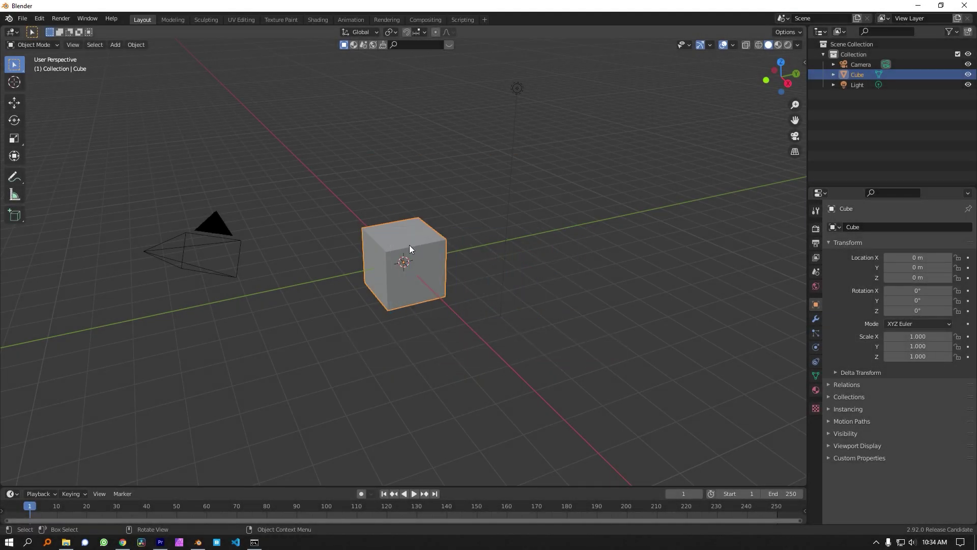
{"action": "middle_click_drag", "start_coordinate": [410, 246], "coordinate": [425, 278]}
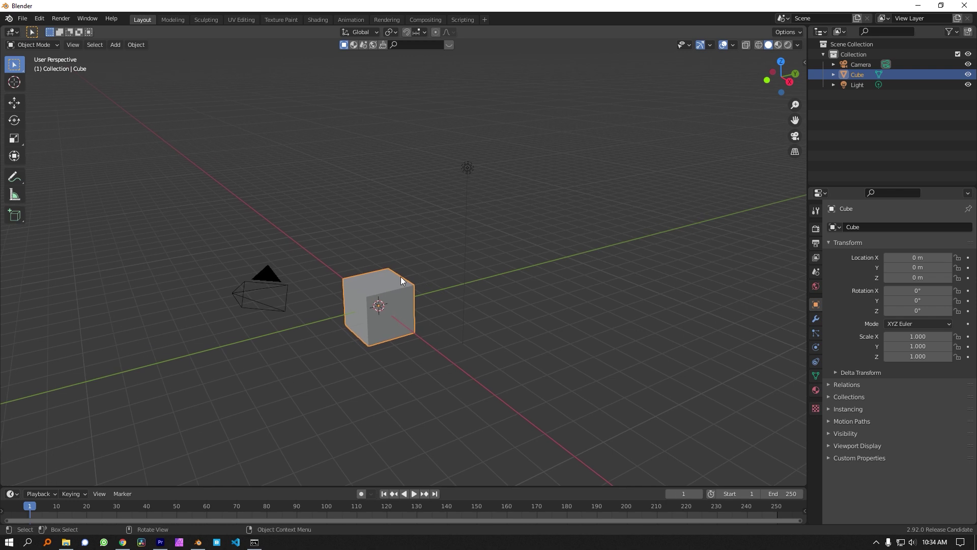
{"action": "key", "text": "Delete"}
{"action": "left_click_drag", "start_coordinate": [441, 143], "coordinate": [503, 194]}
{"action": "key", "text": "x"}
{"action": "left_click", "coordinate": [504, 194]}
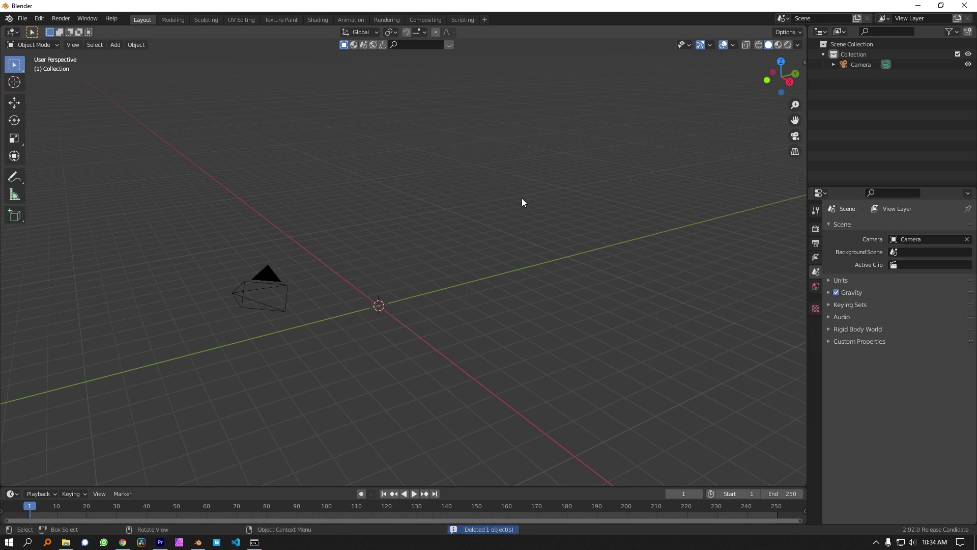
Display the Blueprint add-on's building selection settings in the 3D viewport
{"action": "key", "text": "n"}
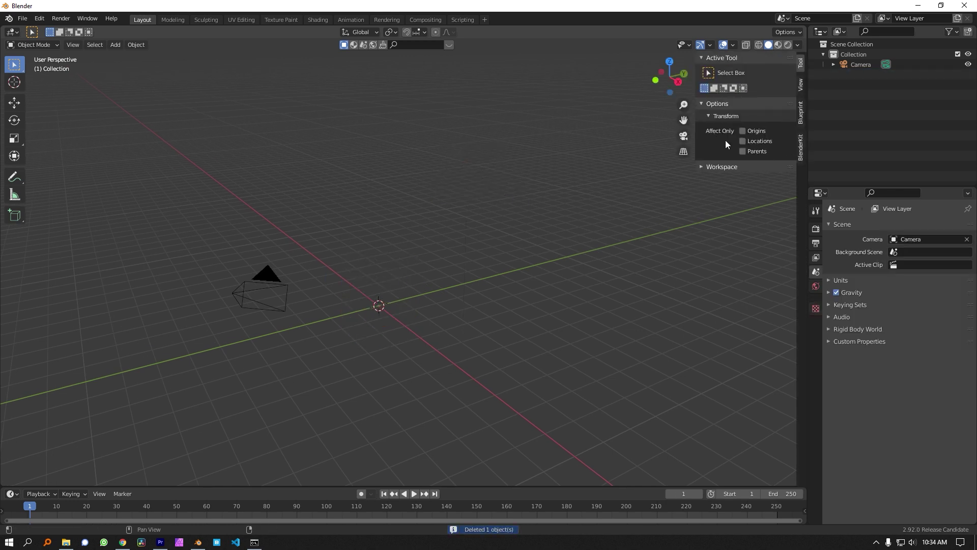
{"action": "left_click", "coordinate": [801, 111]}
{"action": "left_click", "coordinate": [707, 58]}
{"action": "left_click", "coordinate": [703, 58]}
Search the add-on preferences for "blue" and review the Blueprint v3 entry's details and the add-on install option
{"action": "left_click", "coordinate": [39, 19]}
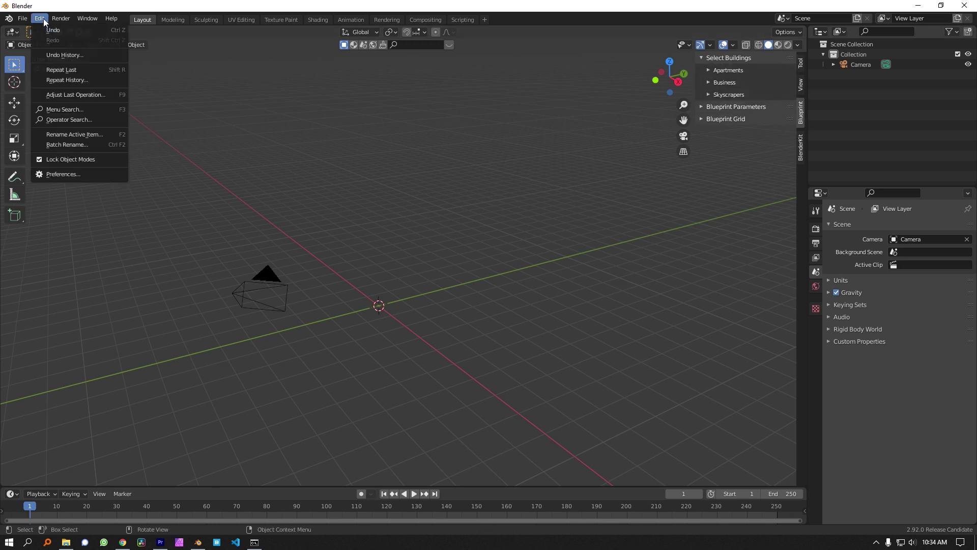
{"action": "left_click", "coordinate": [77, 175]}
{"action": "left_click_drag", "start_coordinate": [176, 8], "coordinate": [246, 30]}
{"action": "left_click", "coordinate": [372, 60]}
{"action": "type", "text": "bl"}
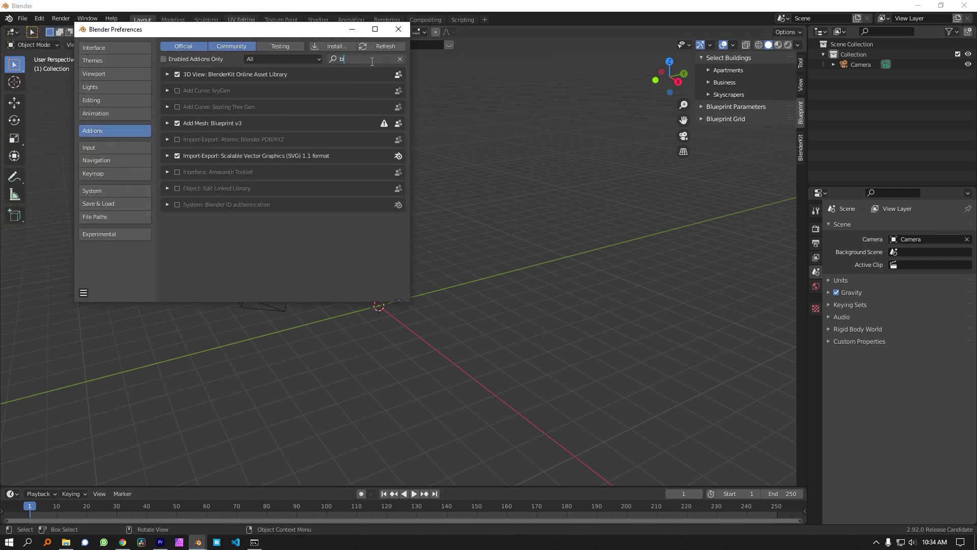
{"action": "type", "text": "ue"}
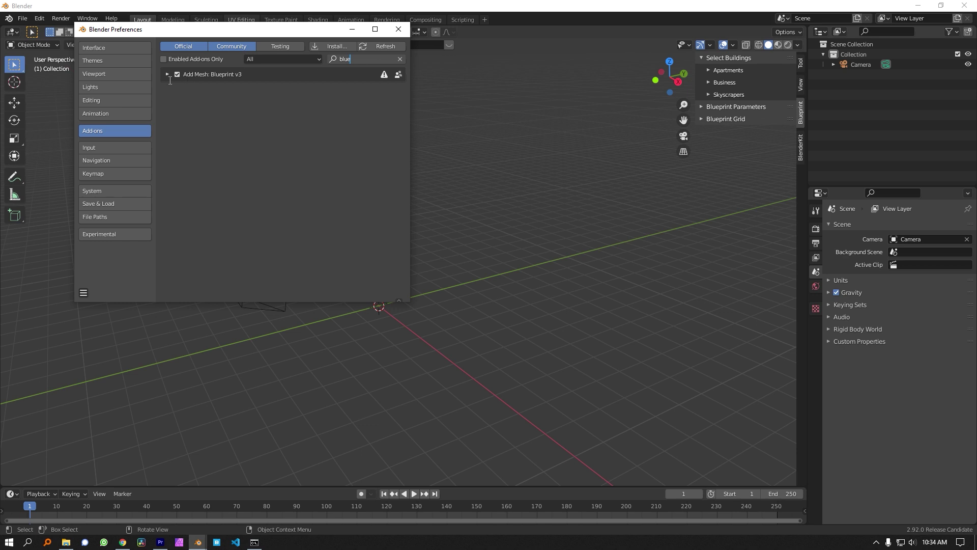
{"action": "left_click", "coordinate": [167, 75]}
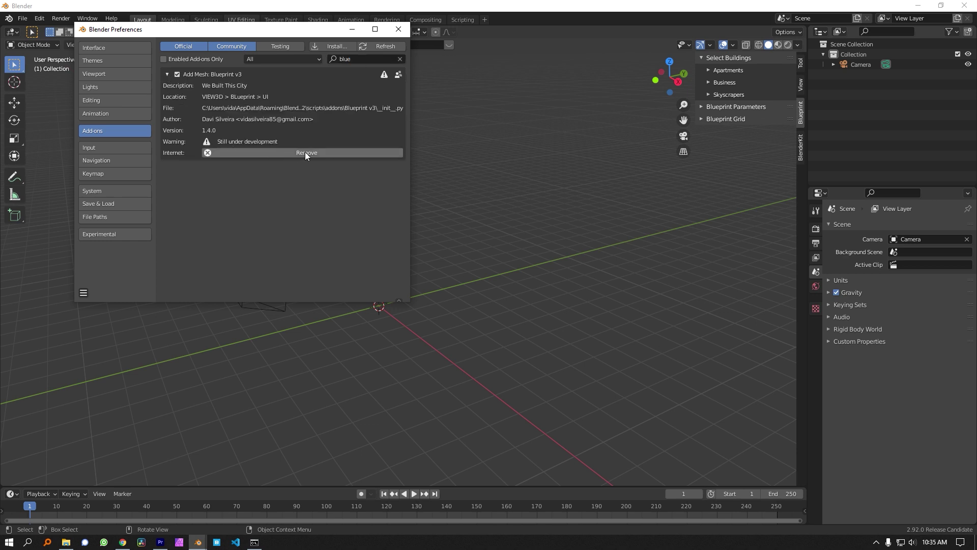
{"action": "left_click", "coordinate": [166, 75]}
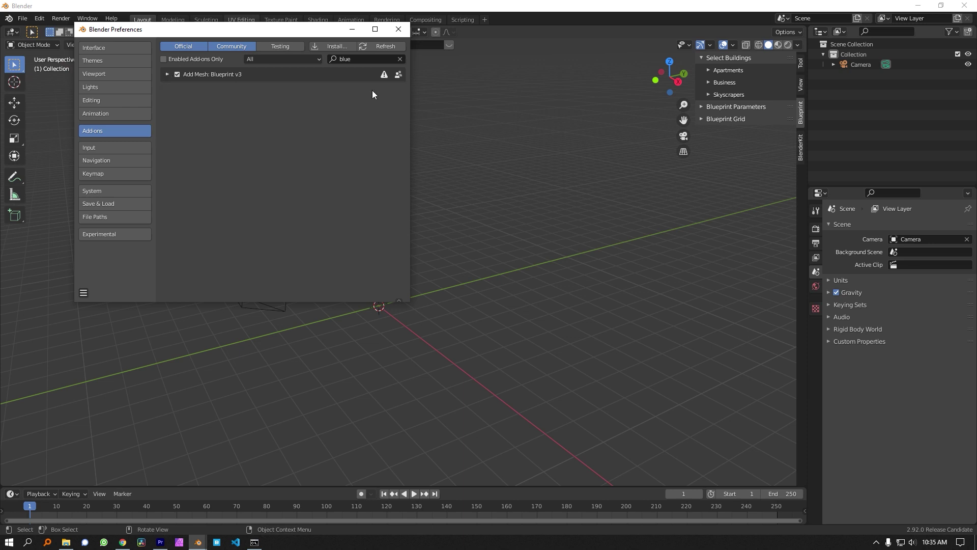
{"action": "left_click", "coordinate": [338, 47]}
{"action": "left_click", "coordinate": [532, 7]}
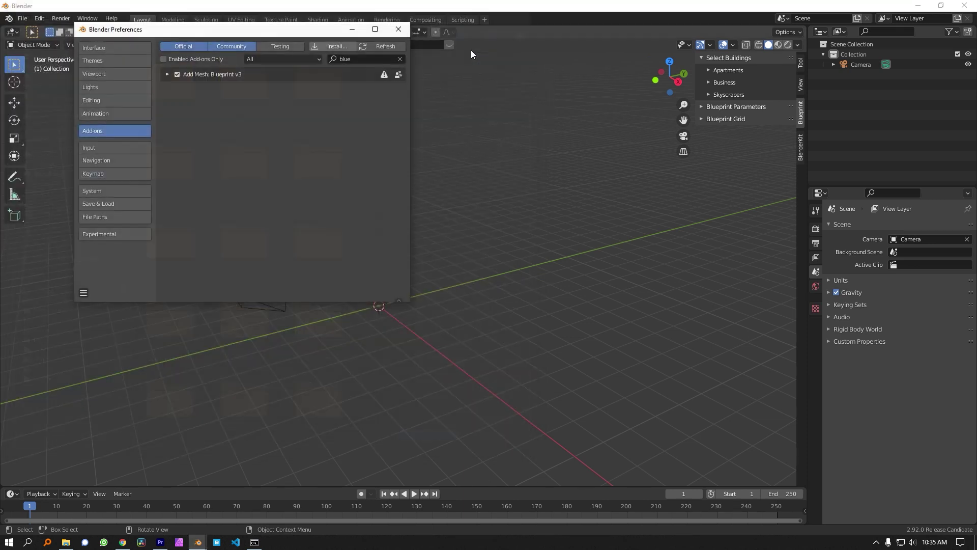
{"action": "left_click", "coordinate": [398, 29]}
Look through the three building categories and expand the Blueprint Parameters and Blueprint Grid settings
{"action": "middle_click_drag", "start_coordinate": [369, 249], "coordinate": [444, 248]}
{"action": "left_click", "coordinate": [708, 70]}
{"action": "left_click", "coordinate": [707, 71]}
{"action": "left_click", "coordinate": [708, 82]}
{"action": "left_click", "coordinate": [707, 82]}
{"action": "left_click", "coordinate": [707, 92]}
{"action": "left_click", "coordinate": [706, 95]}
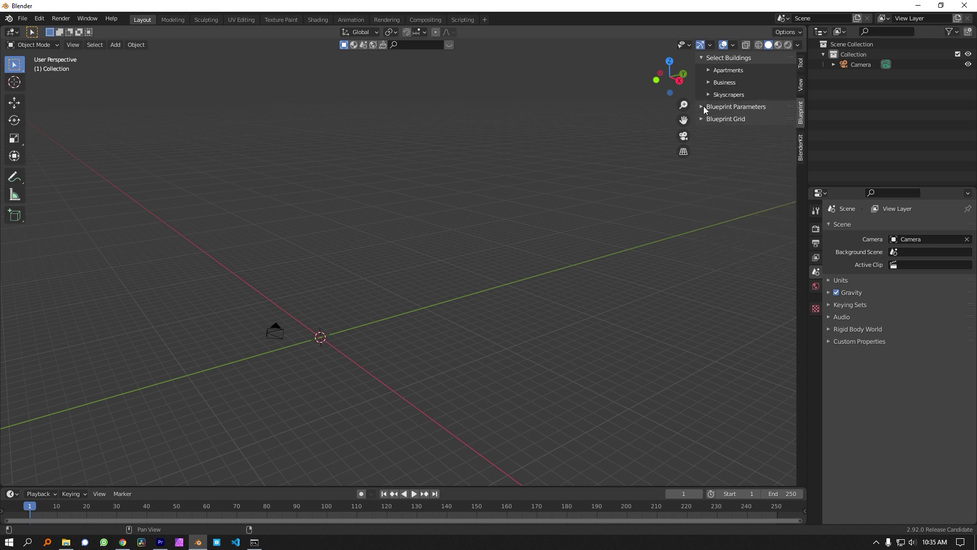
{"action": "left_click", "coordinate": [701, 107]}
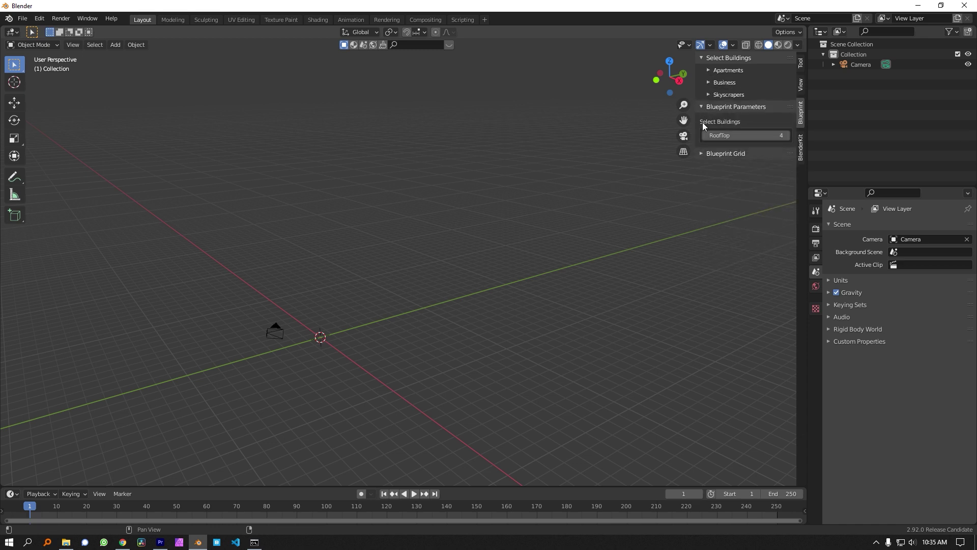
{"action": "left_click", "coordinate": [700, 154]}
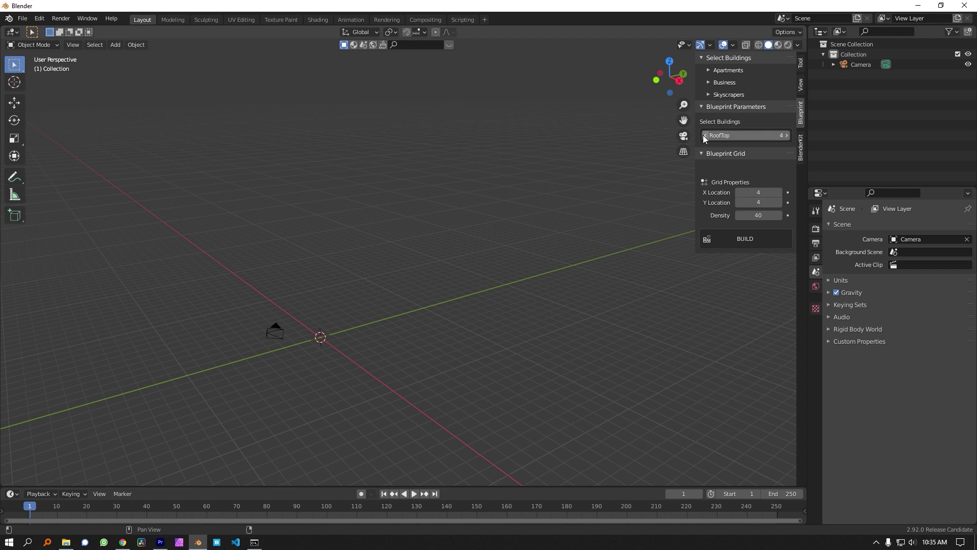
Review the building models offered under Apartments, Business and Skyscrapers
{"action": "left_click", "coordinate": [709, 71]}
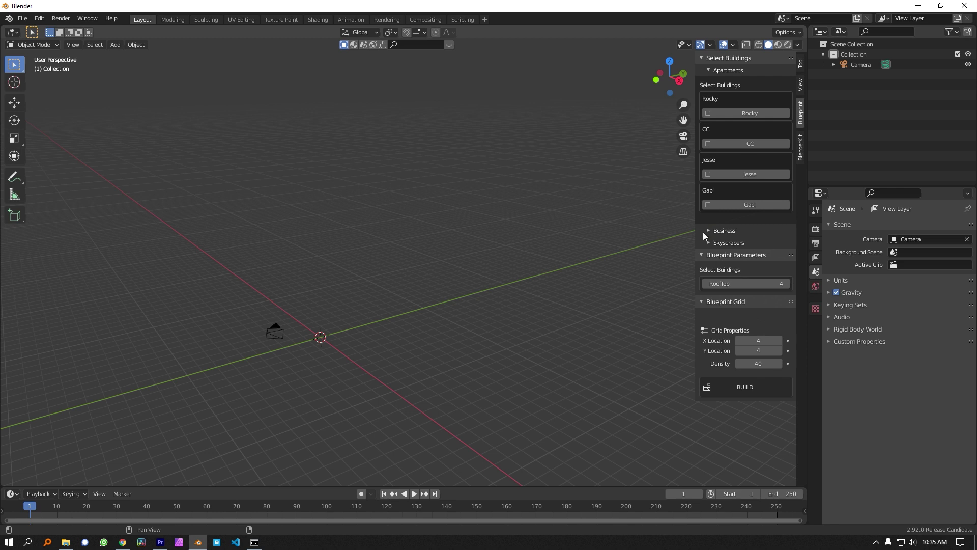
{"action": "left_click_drag", "start_coordinate": [704, 231], "coordinate": [753, 334]}
{"action": "scroll", "coordinate": [734, 370], "scroll_direction": "down", "scroll_amount": 2}
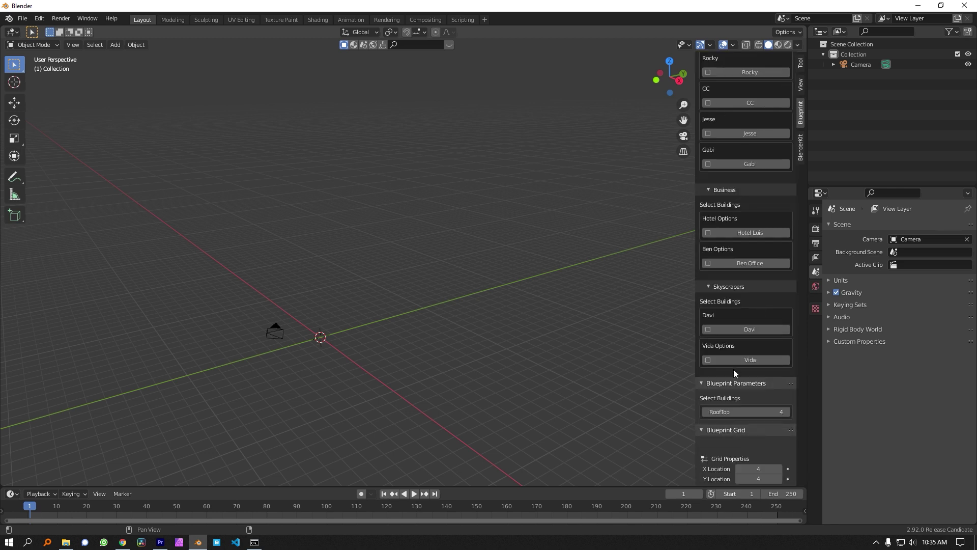
{"action": "left_click", "coordinate": [705, 383]}
{"action": "scroll", "coordinate": [739, 147], "scroll_direction": "up", "scroll_amount": 2}
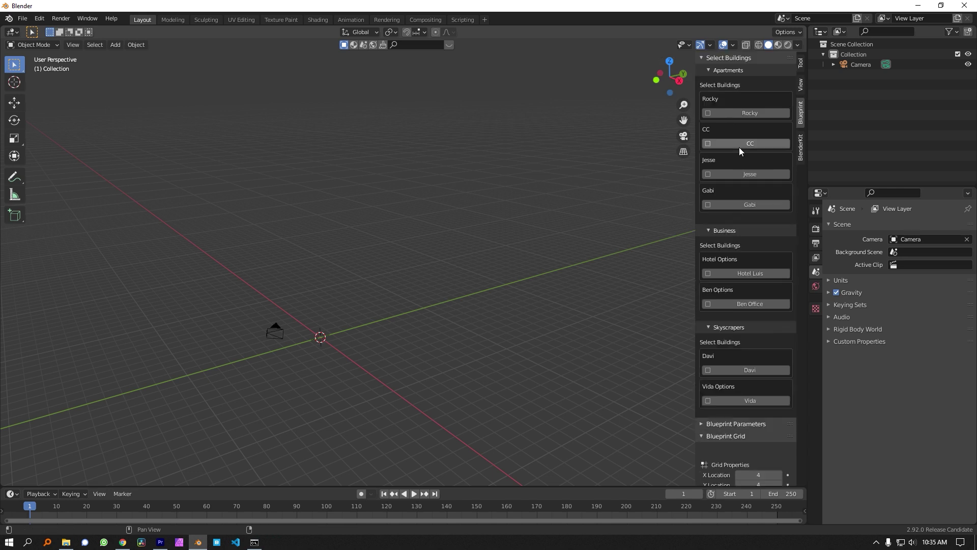
{"action": "left_click", "coordinate": [704, 73]}
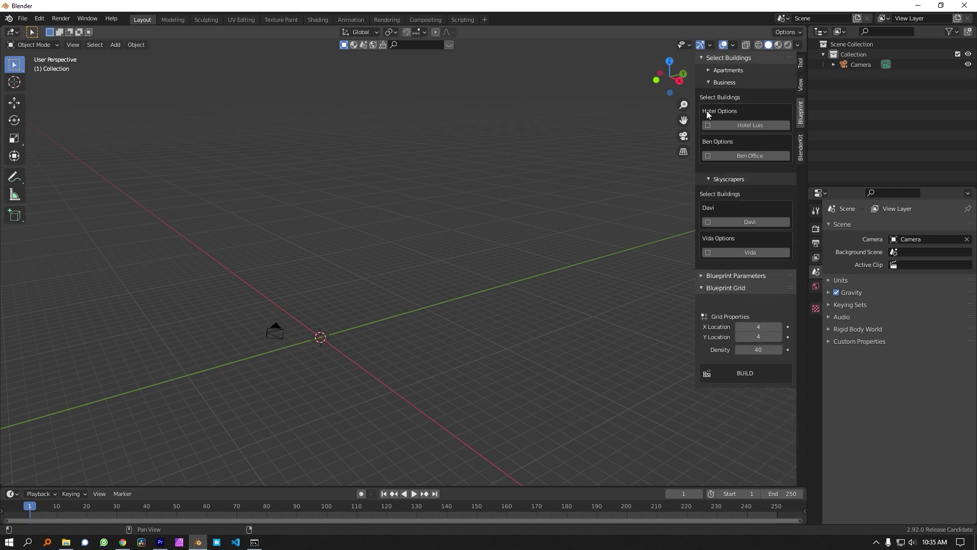
Try enabling the Davi skyscraper to view its options, and collapse the building categories
{"action": "left_click", "coordinate": [709, 221]}
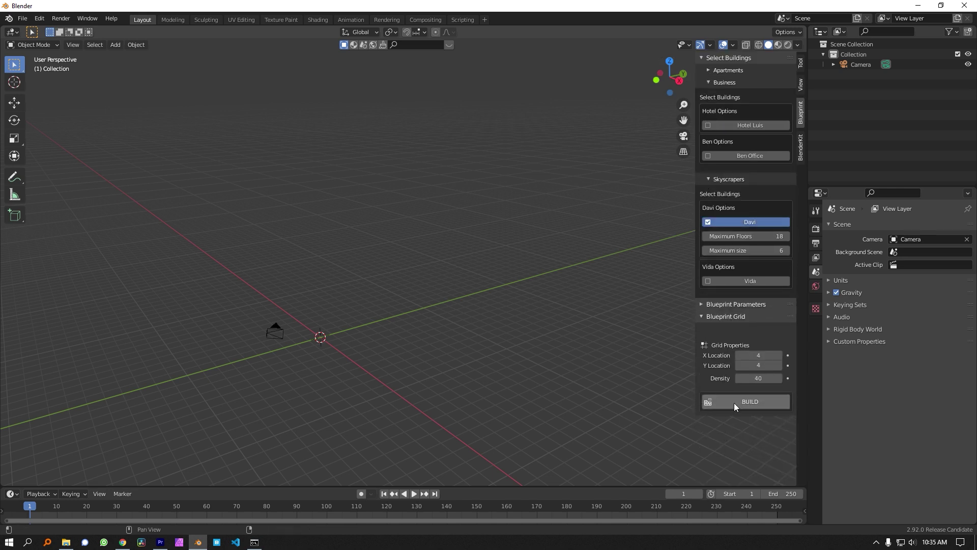
{"action": "left_click", "coordinate": [708, 179]}
{"action": "left_click", "coordinate": [709, 82]}
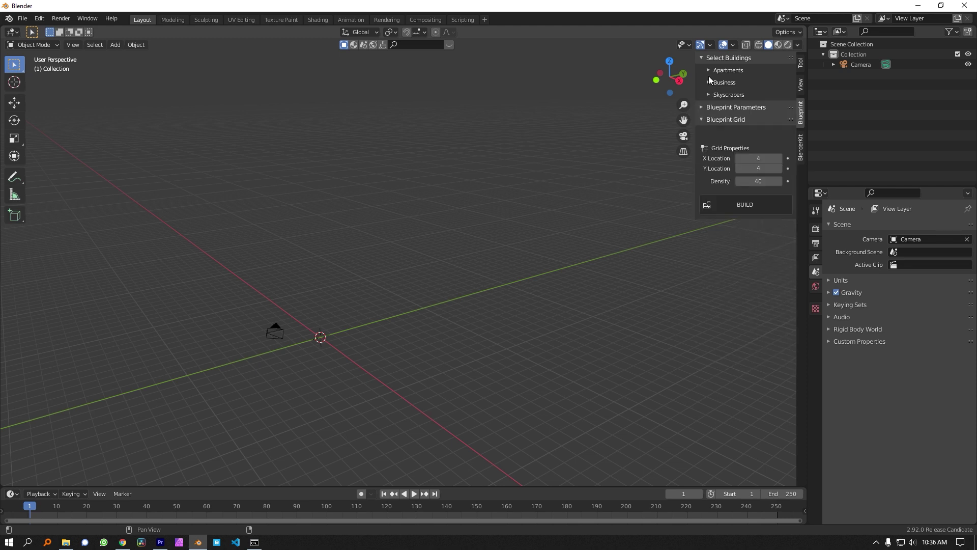
Try the Gabi apartment and a RoofTop value of 0, and revert both settings
{"action": "left_click", "coordinate": [709, 70]}
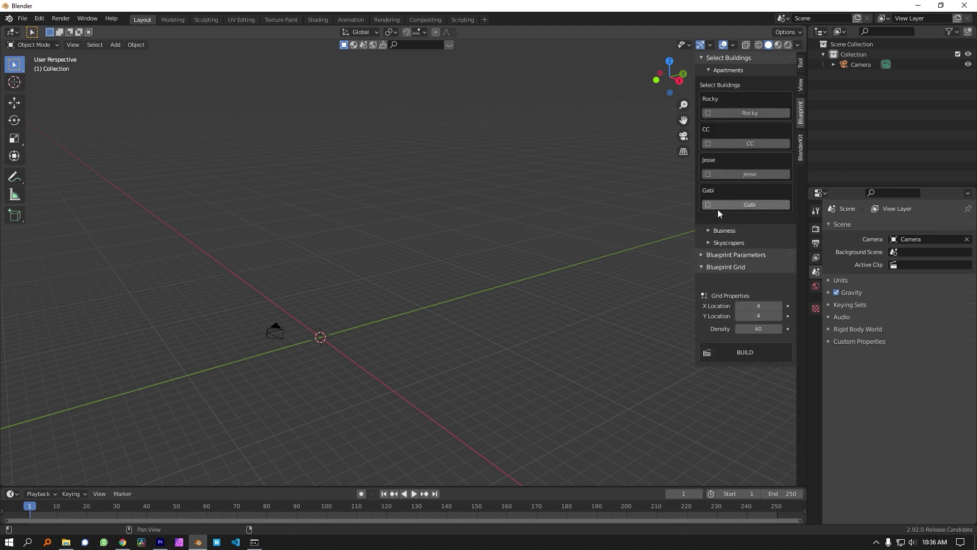
{"action": "left_click", "coordinate": [703, 255]}
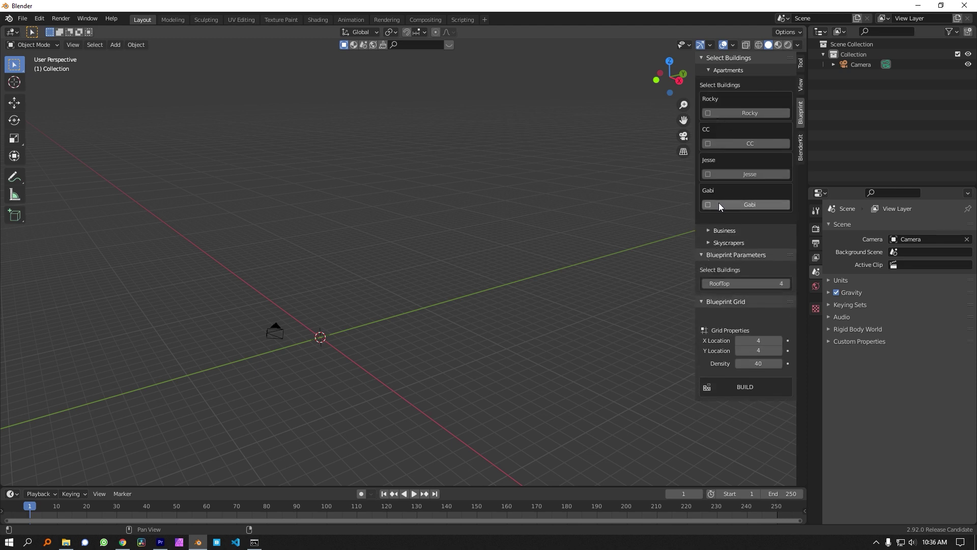
{"action": "left_click", "coordinate": [719, 203]}
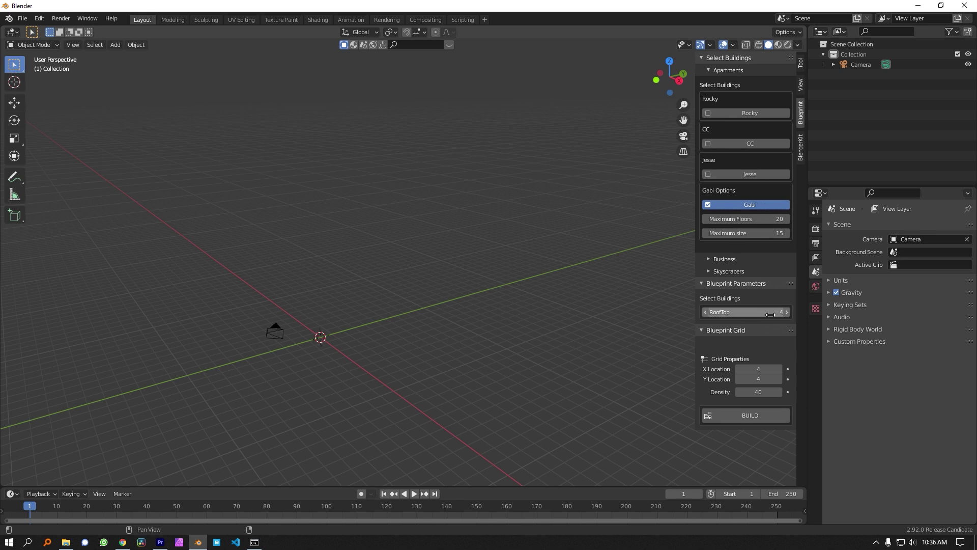
{"action": "left_click_drag", "start_coordinate": [780, 314], "coordinate": [762, 323]}
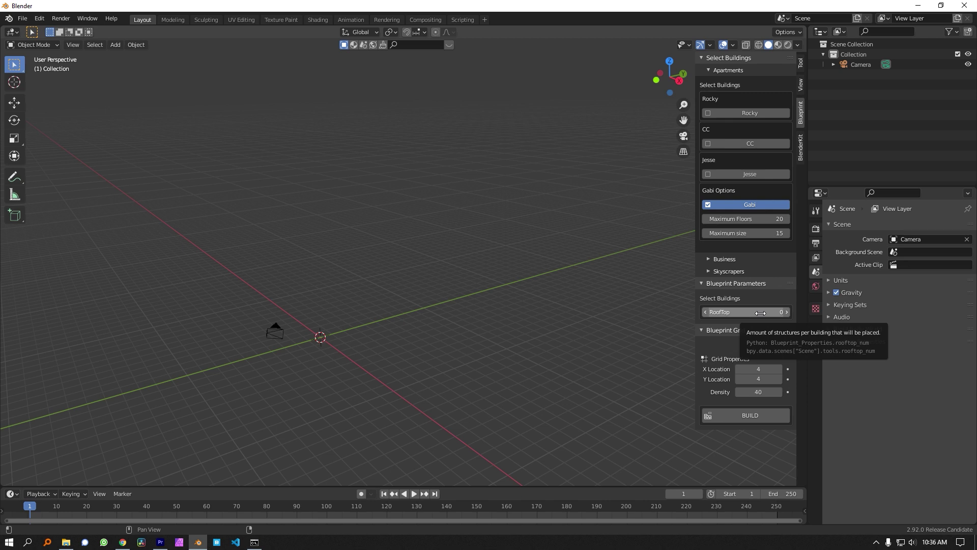
{"action": "left_click", "coordinate": [789, 312]}
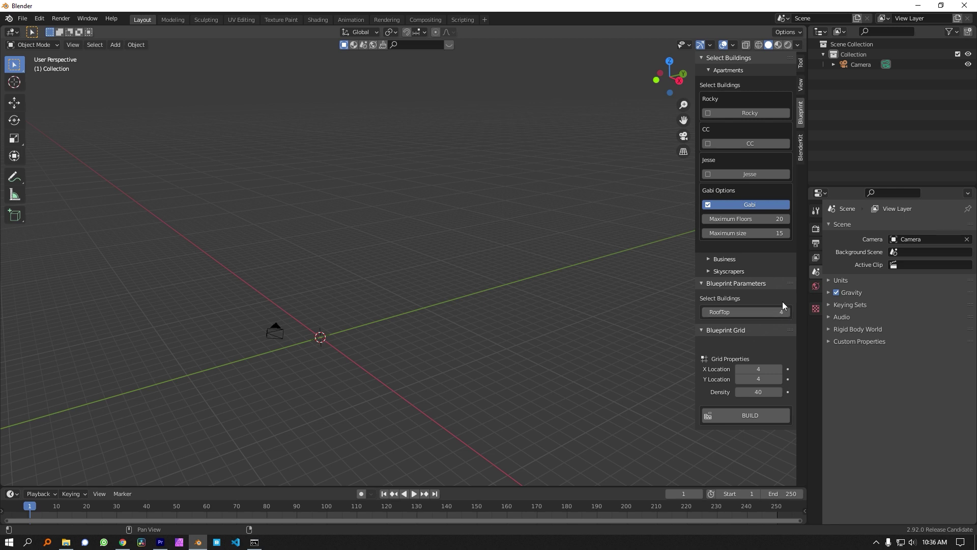
{"action": "left_click", "coordinate": [710, 204]}
Enable the Jesse, CC and Rocky apartment buildings for the city generator
{"action": "left_click", "coordinate": [713, 173]}
{"action": "left_click", "coordinate": [713, 144]}
{"action": "left_click", "coordinate": [715, 112]}
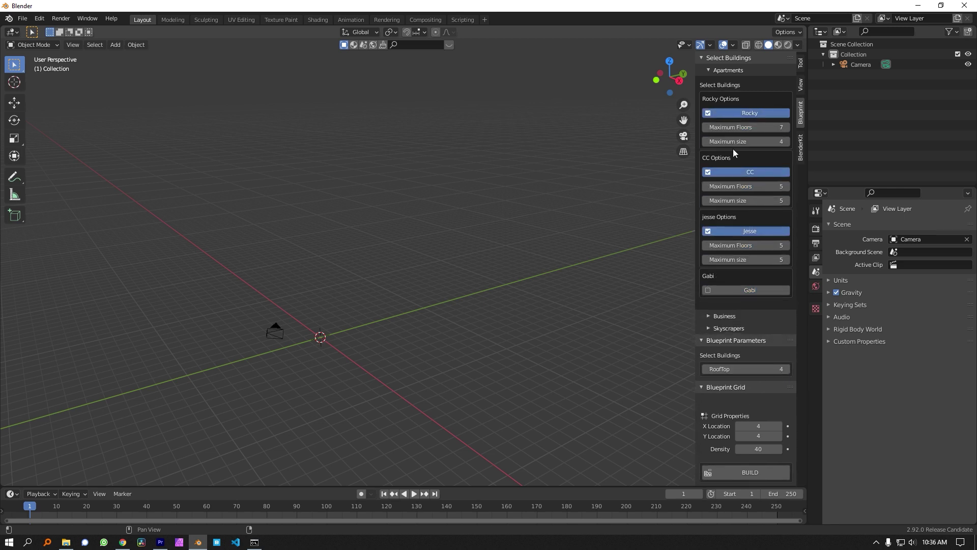
{"action": "left_click", "coordinate": [710, 70]}
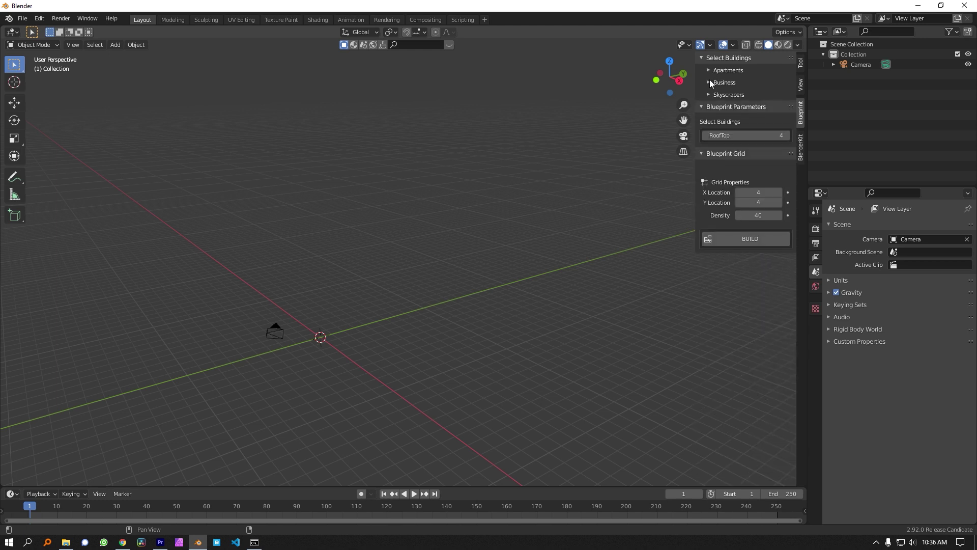
Enable the Hotel Luis and Ben Office business buildings
{"action": "left_click", "coordinate": [710, 82]}
{"action": "left_click", "coordinate": [723, 111]}
{"action": "left_click", "coordinate": [729, 169]}
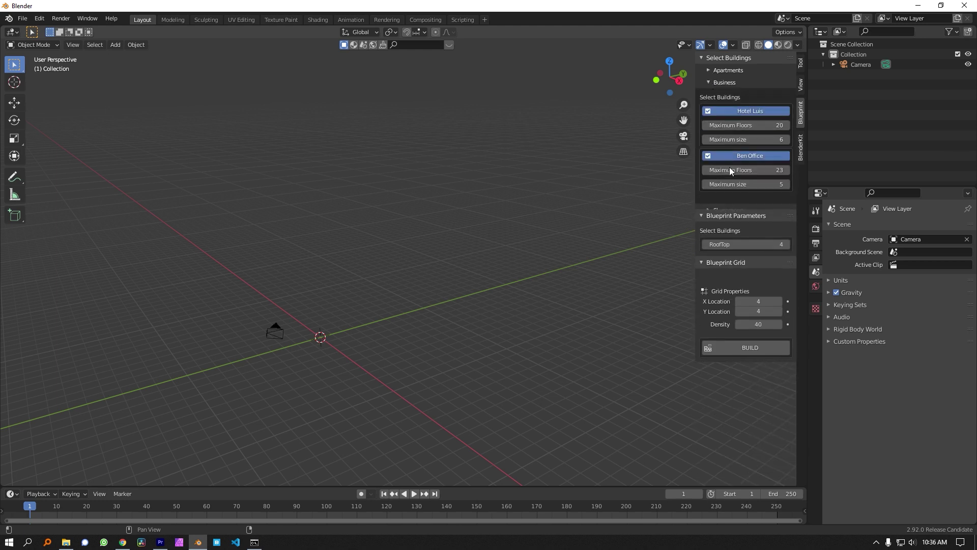
{"action": "left_click", "coordinate": [710, 82]}
Enable the Davi and Vida skyscrapers for the city generator
{"action": "left_click", "coordinate": [712, 95]}
{"action": "left_click", "coordinate": [728, 137]}
{"action": "left_click", "coordinate": [731, 196]}
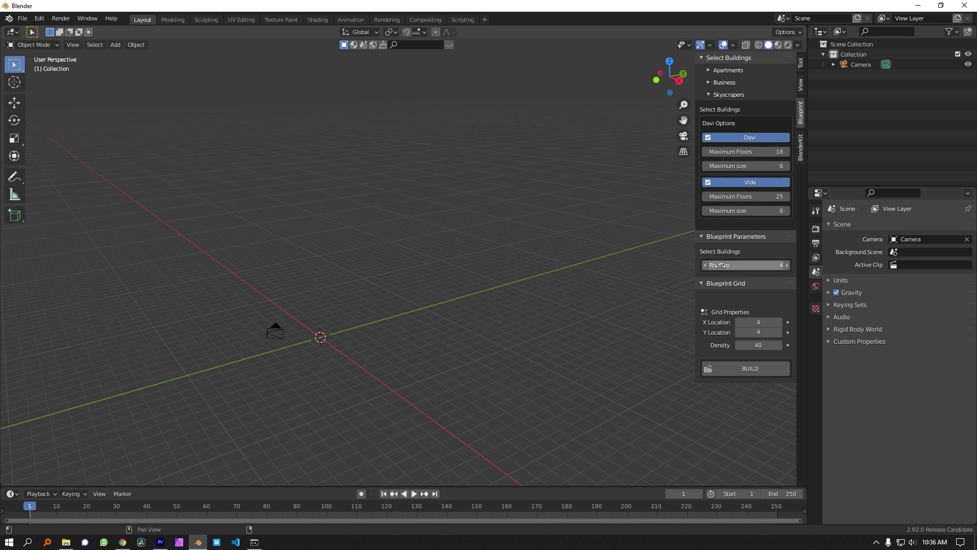
Set the Blueprint grid's X and Y Location to 10 and its Density to 35
{"action": "left_click", "coordinate": [760, 322]}
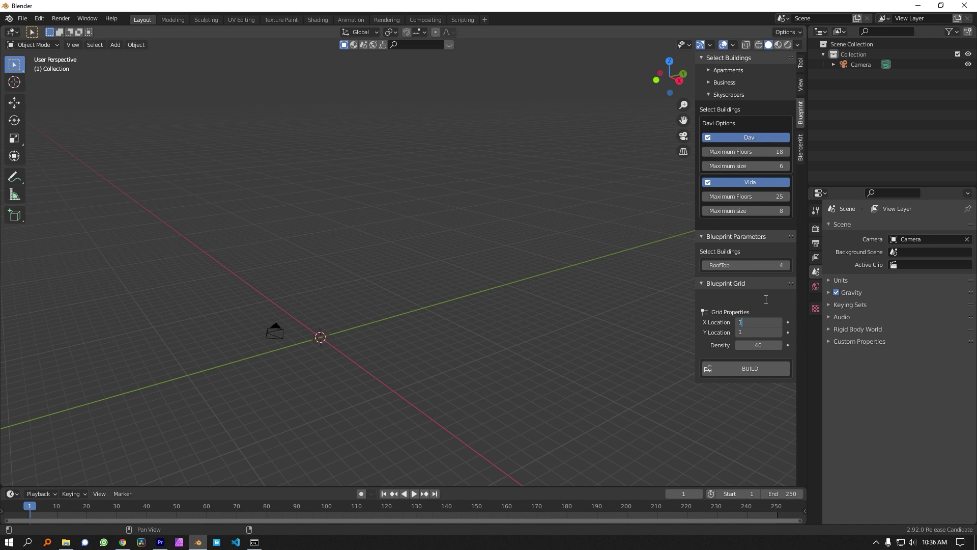
{"action": "key", "text": "Return"}
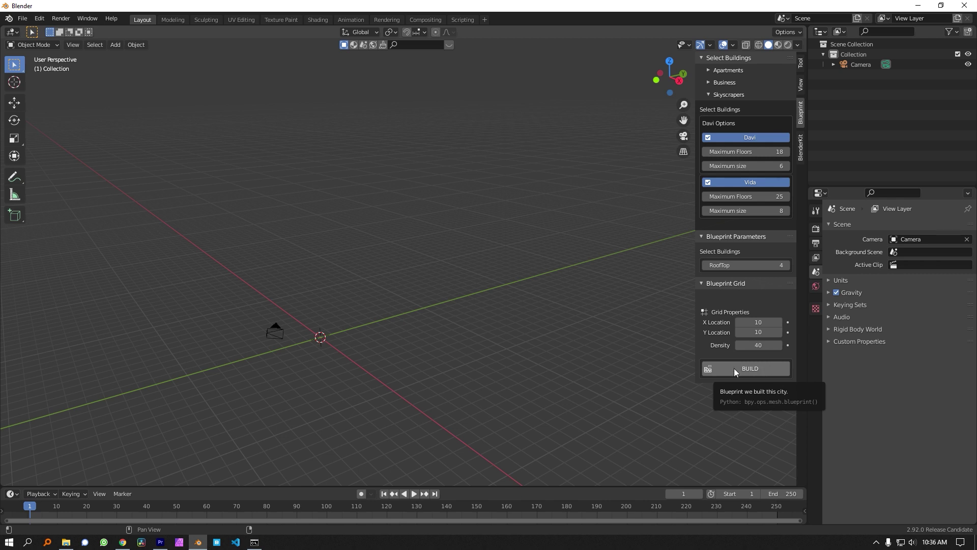
{"action": "left_click", "coordinate": [764, 346]}
{"action": "type", "text": "35"}
{"action": "key", "text": "Return"}
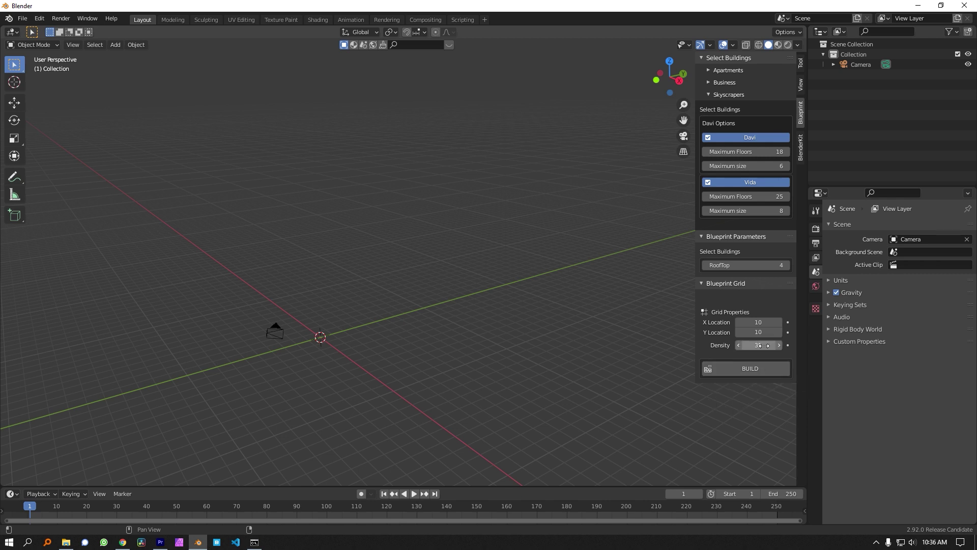
Build the city from the enabled building types and deselect all the generated buildings
{"action": "left_click", "coordinate": [710, 94]}
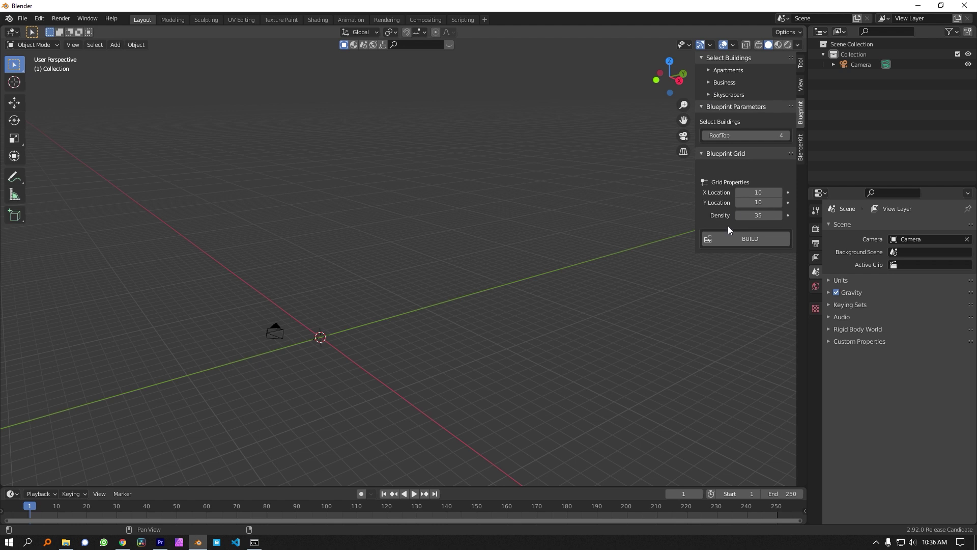
{"action": "left_click", "coordinate": [732, 237]}
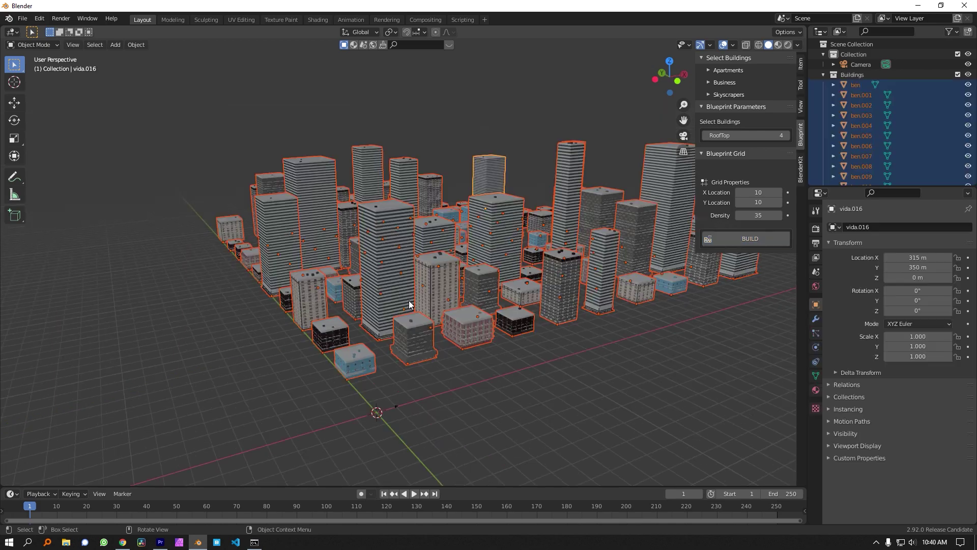
{"action": "key", "text": "alt+a"}
{"action": "middle_click_drag", "start_coordinate": [398, 291], "coordinate": [435, 362]}
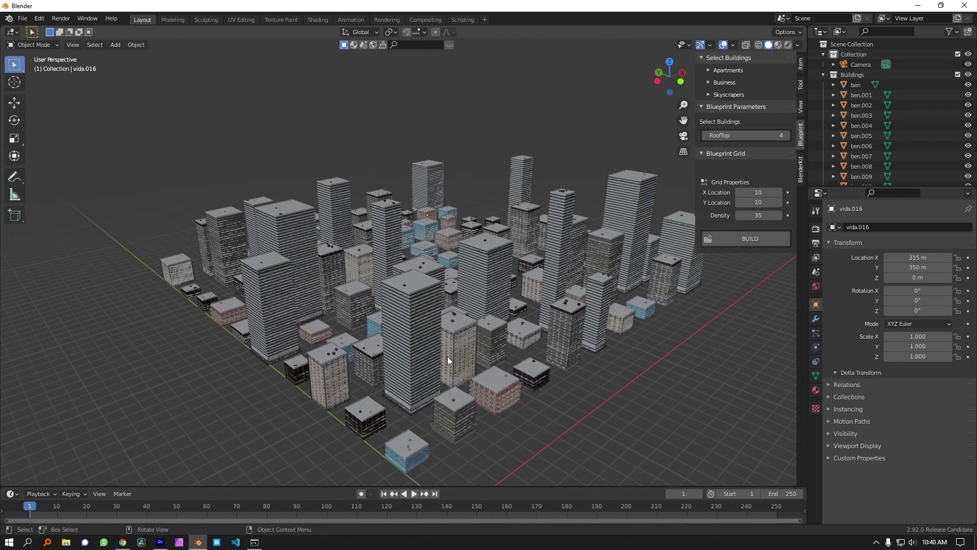
{"action": "left_click", "coordinate": [801, 105]}
{"action": "left_click", "coordinate": [766, 94]}
{"action": "type", "text": "99999999999"}
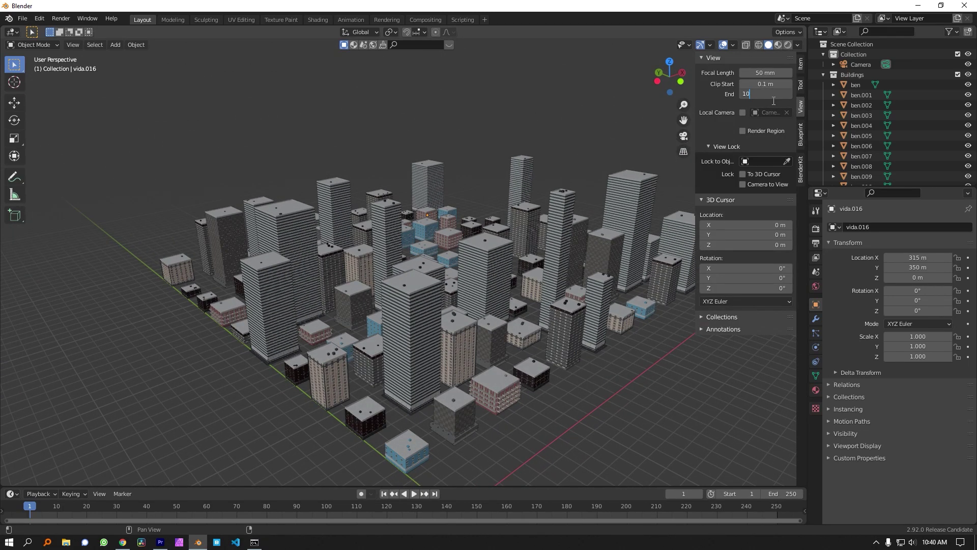
{"action": "key", "text": "Return"}
{"action": "scroll", "coordinate": [526, 412], "scroll_direction": "up", "scroll_amount": 4}
{"action": "middle_click_drag", "start_coordinate": [504, 361], "coordinate": [503, 335]}
{"action": "left_click", "coordinate": [801, 134]}
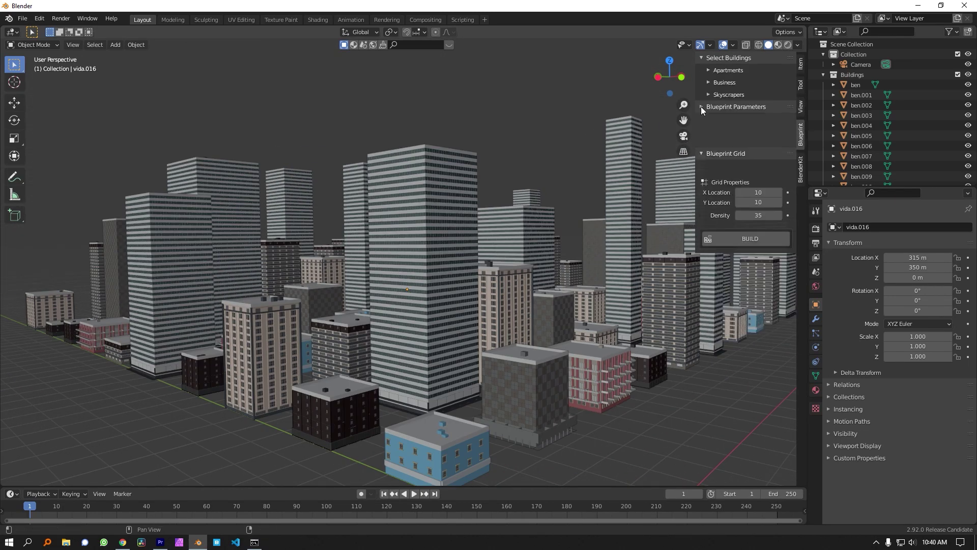
Collapse the Blueprint add-on's building selection, parameter and grid sections and hide the viewport sidebar
{"action": "left_click", "coordinate": [701, 107]}
{"action": "left_click", "coordinate": [700, 118]}
{"action": "left_click", "coordinate": [701, 58]}
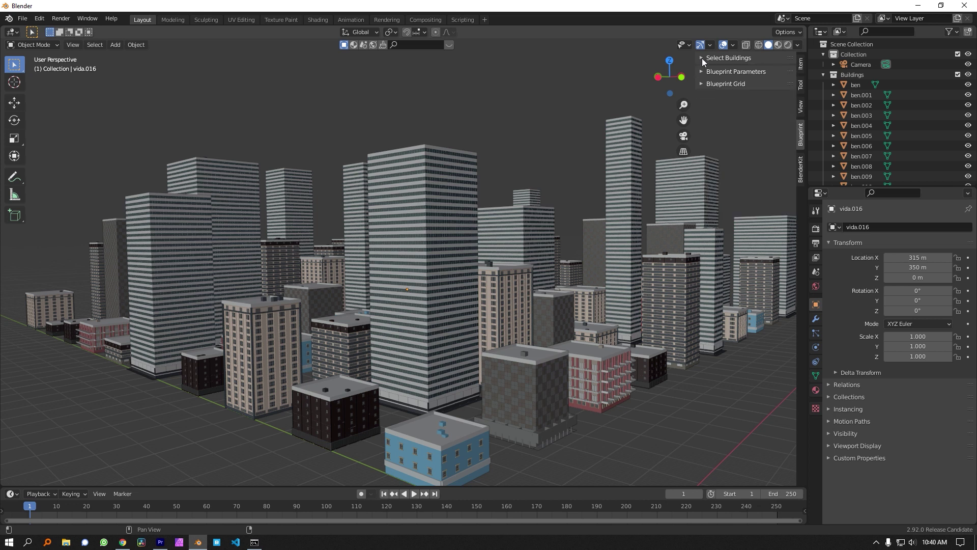
{"action": "key", "text": "n"}
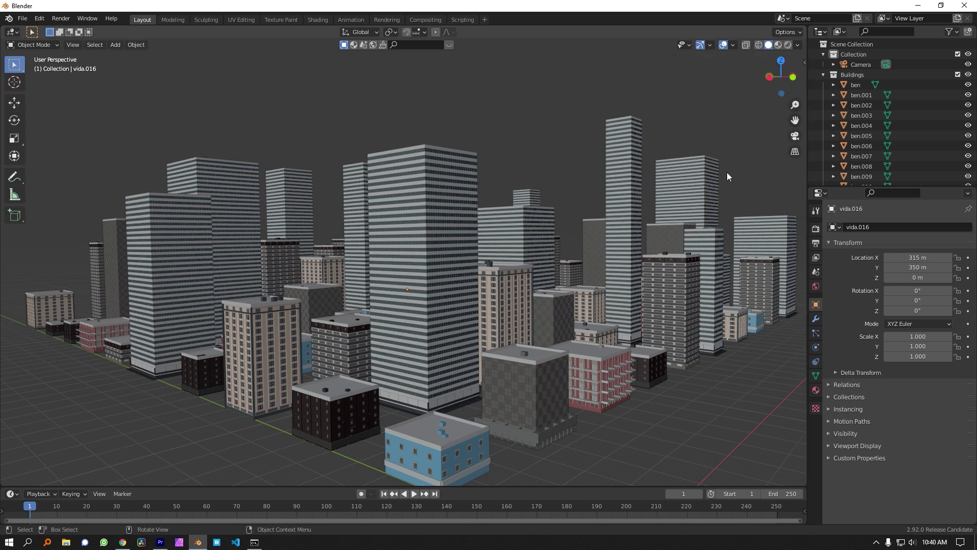
Examine the generated city from several angles and close up on its nearest buildings
{"action": "scroll", "coordinate": [556, 295], "scroll_direction": "down", "scroll_amount": 4}
{"action": "middle_click_drag", "start_coordinate": [605, 292], "coordinate": [582, 263]}
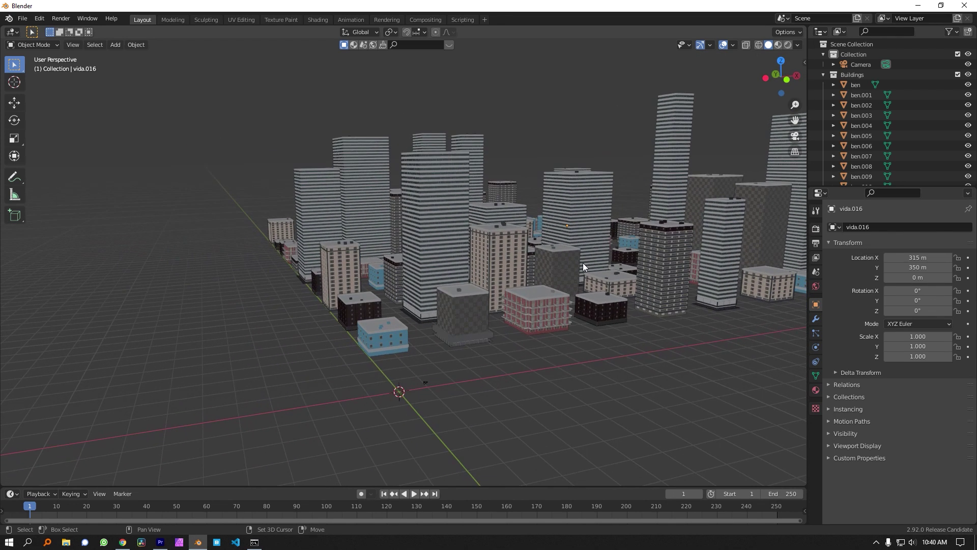
{"action": "scroll", "coordinate": [487, 337], "scroll_direction": "up", "scroll_amount": 4}
{"action": "middle_click_drag", "start_coordinate": [486, 337], "coordinate": [577, 287], "text": "shift"}
{"action": "scroll", "coordinate": [428, 442], "scroll_direction": "up", "scroll_amount": 4}
{"action": "mouse_move", "coordinate": [480, 426]}
{"action": "middle_mouse_down", "text": "shift"}
{"action": "mouse_move", "coordinate": [484, 320]}
{"action": "mouse_move", "coordinate": [458, 363]}
{"action": "middle_mouse_up", "text": "shift"}
{"action": "scroll", "coordinate": [484, 320], "scroll_direction": "up", "scroll_amount": 4}
{"action": "scroll", "coordinate": [458, 364], "scroll_direction": "down", "scroll_amount": 4}
Switch the viewport to Material Preview shading and inspect the materials across the city's buildings
{"action": "left_click", "coordinate": [778, 45]}
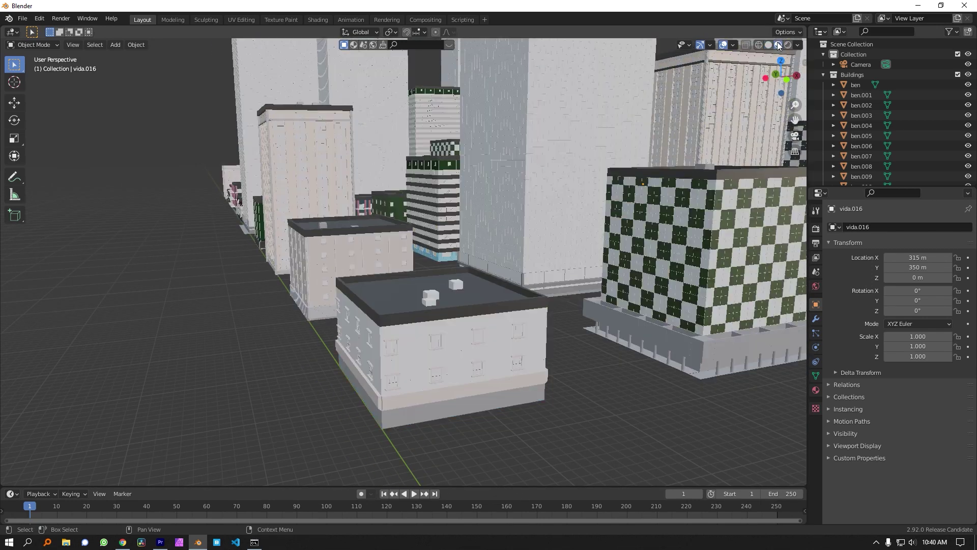
{"action": "scroll", "coordinate": [463, 257], "scroll_direction": "down", "scroll_amount": 4}
{"action": "middle_click_drag", "start_coordinate": [503, 202], "coordinate": [428, 309], "text": "shift"}
{"action": "middle_click_drag", "start_coordinate": [429, 310], "coordinate": [459, 304], "text": "shift"}
{"action": "scroll", "coordinate": [469, 279], "scroll_direction": "up", "scroll_amount": 4}
{"action": "scroll", "coordinate": [459, 303], "scroll_direction": "up", "scroll_amount": 1}
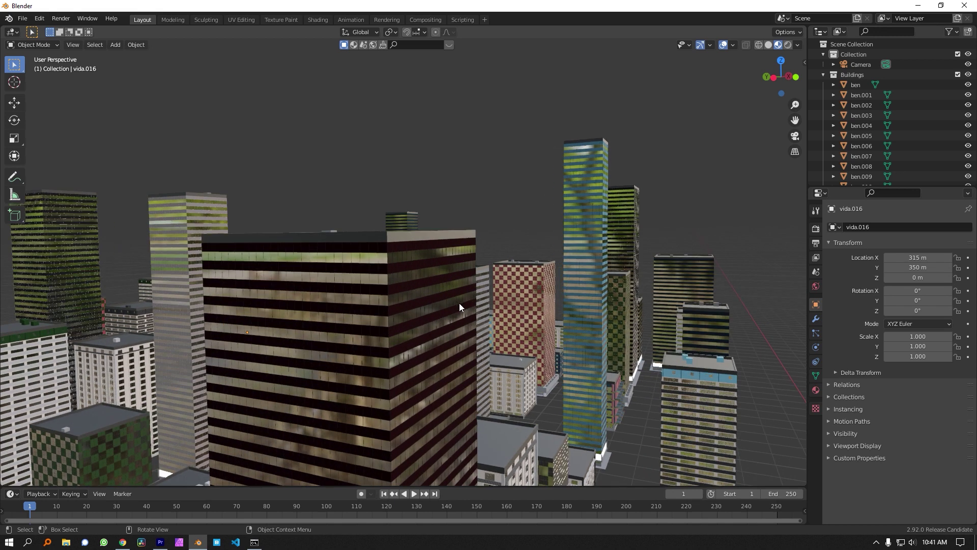
Select the tall blue-banded skyscraper and frame its facade in a close-up view
{"action": "middle_click_drag", "start_coordinate": [563, 245], "coordinate": [532, 264], "text": "shift"}
{"action": "left_click", "coordinate": [552, 235]}
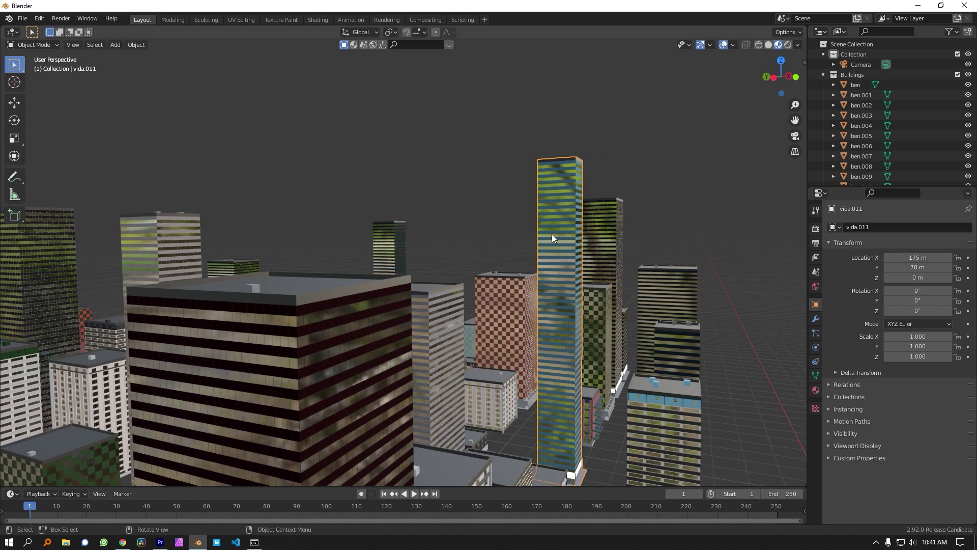
{"action": "key", "text": "KP_Decimal"}
{"action": "scroll", "coordinate": [401, 169], "scroll_direction": "up", "scroll_amount": 4}
{"action": "scroll", "coordinate": [401, 170], "scroll_direction": "up", "scroll_amount": 5}
{"action": "middle_click_drag", "start_coordinate": [456, 136], "coordinate": [386, 170]}
{"action": "scroll", "coordinate": [326, 174], "scroll_direction": "up", "scroll_amount": 2}
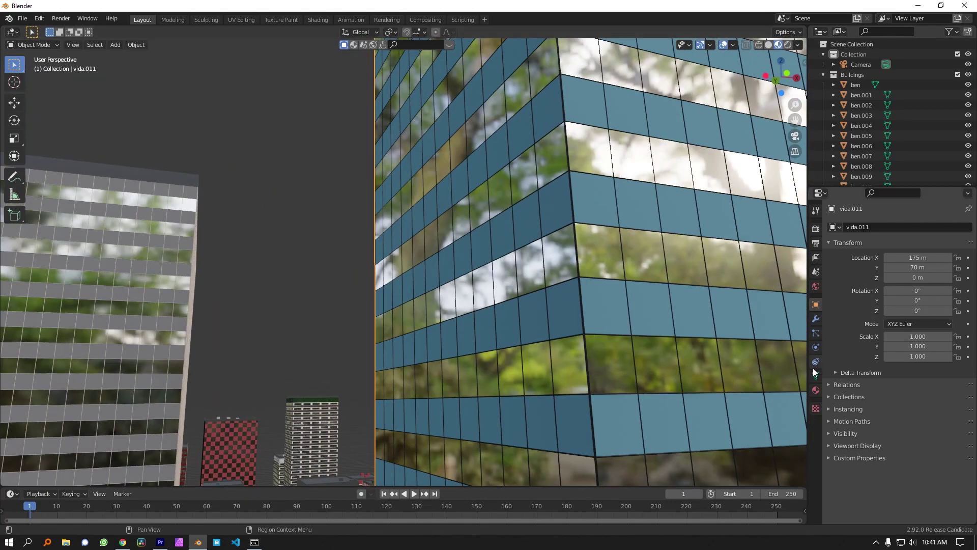
Show the skyscraper's materials, enlarge the slot list and look through its wall, window, light and roof materials
{"action": "left_click", "coordinate": [816, 390]}
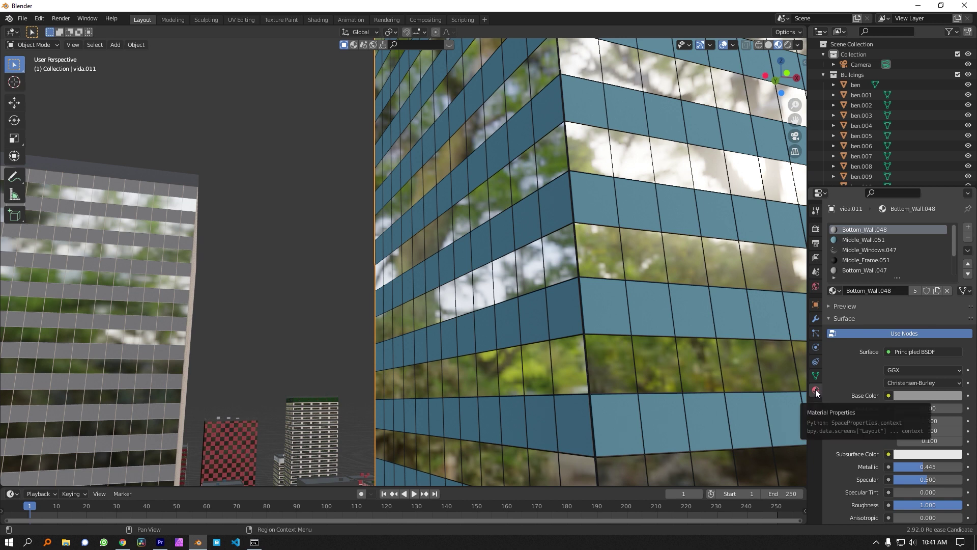
{"action": "left_click_drag", "start_coordinate": [897, 279], "coordinate": [875, 316]}
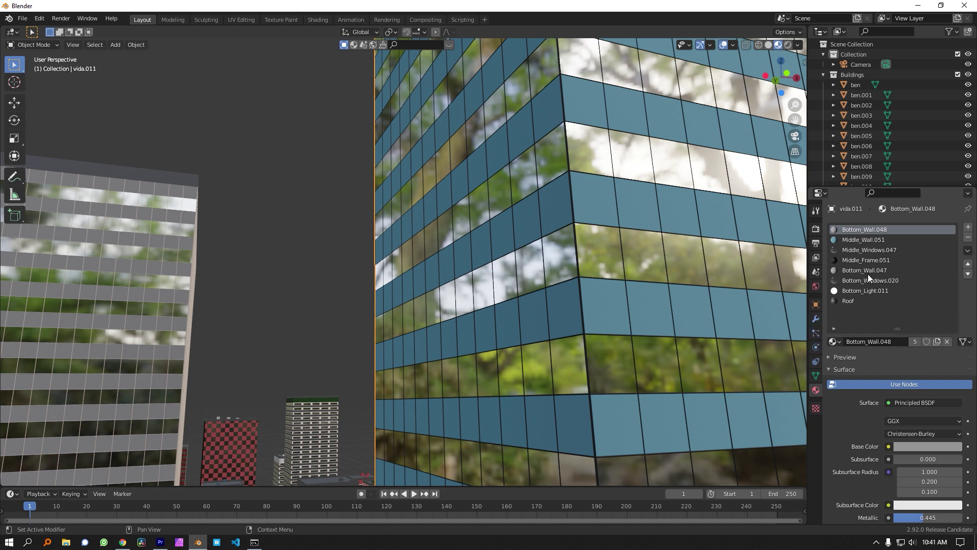
{"action": "left_click", "coordinate": [841, 239]}
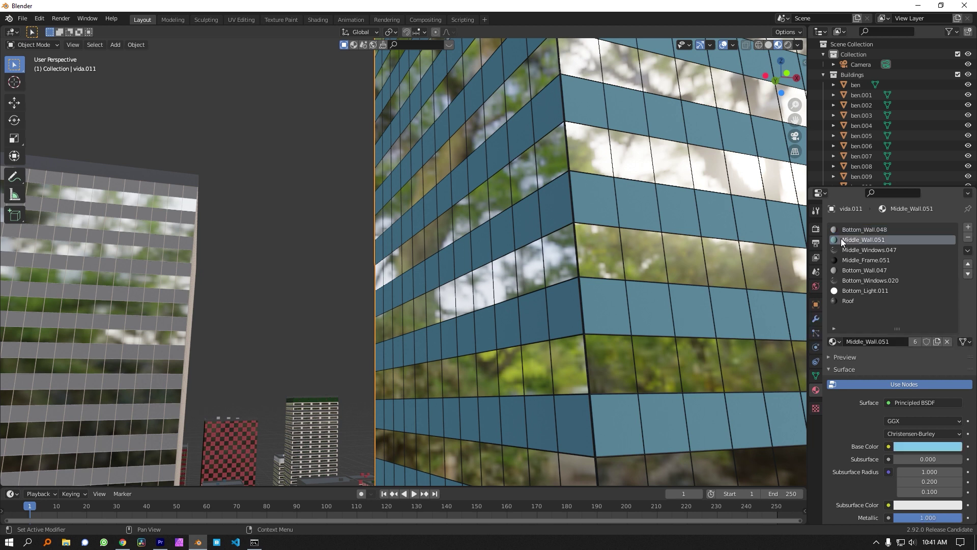
{"action": "left_click", "coordinate": [841, 229]}
{"action": "left_click", "coordinate": [850, 270]}
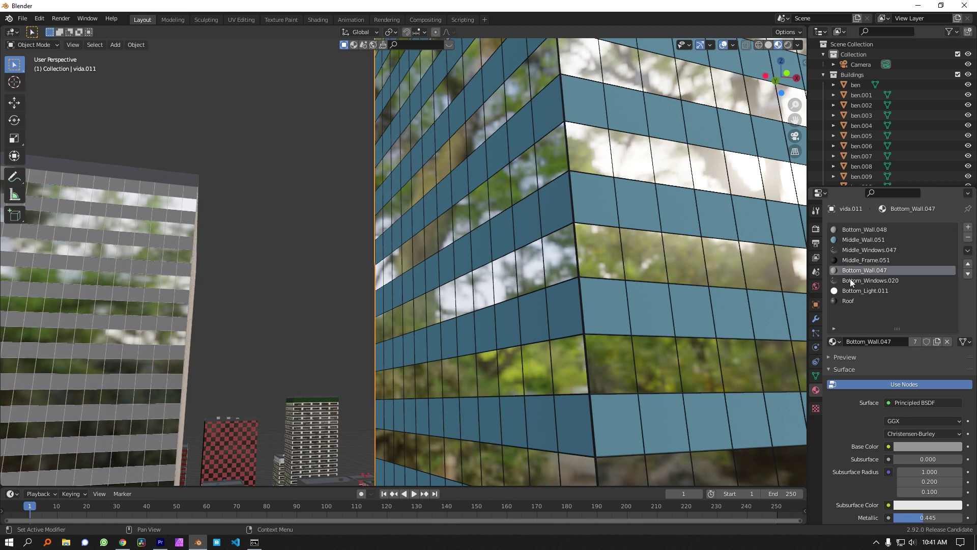
{"action": "left_click", "coordinate": [850, 282]}
{"action": "left_click", "coordinate": [849, 292]}
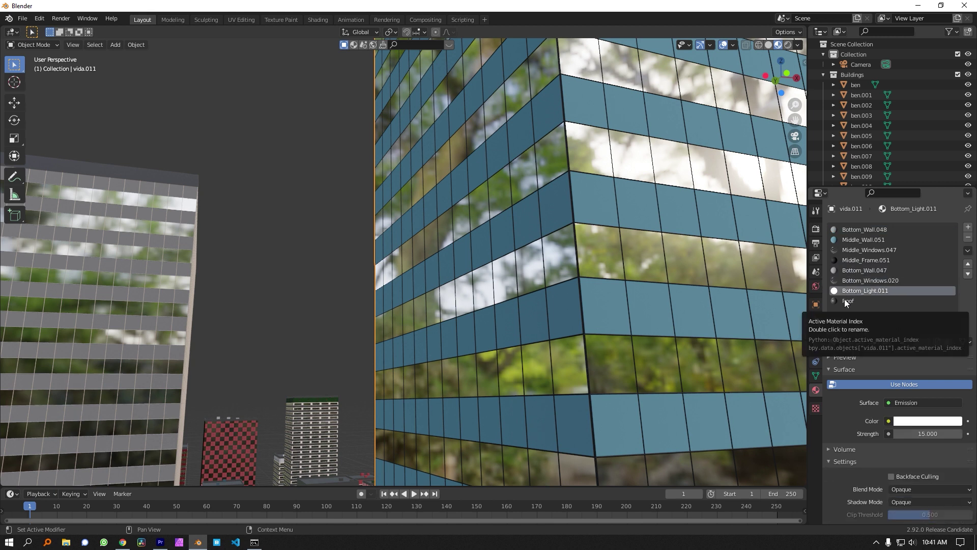
{"action": "left_click", "coordinate": [846, 301]}
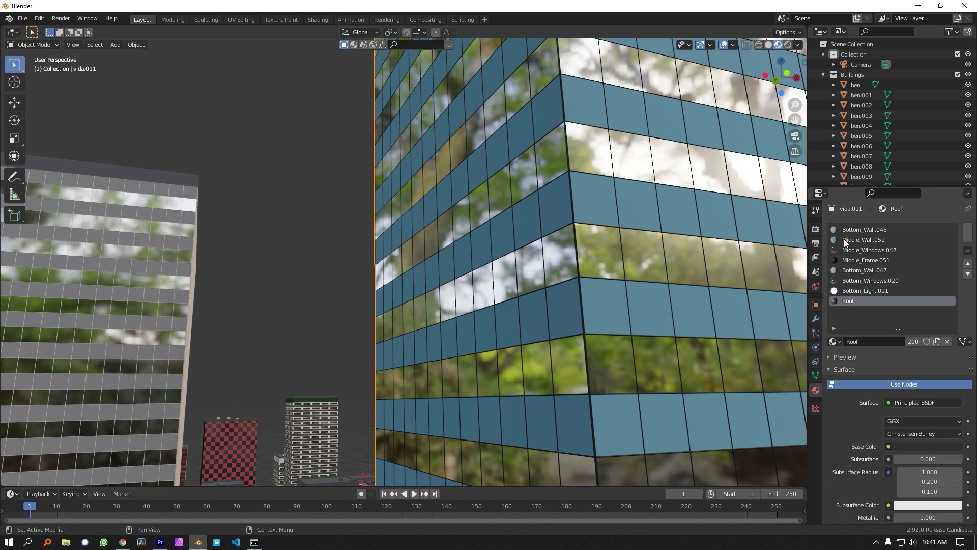
Change the Middle_Wall.051 material's base color to a dark red-brown with hue 0.025 and saturation 0.944
{"action": "left_click", "coordinate": [844, 240]}
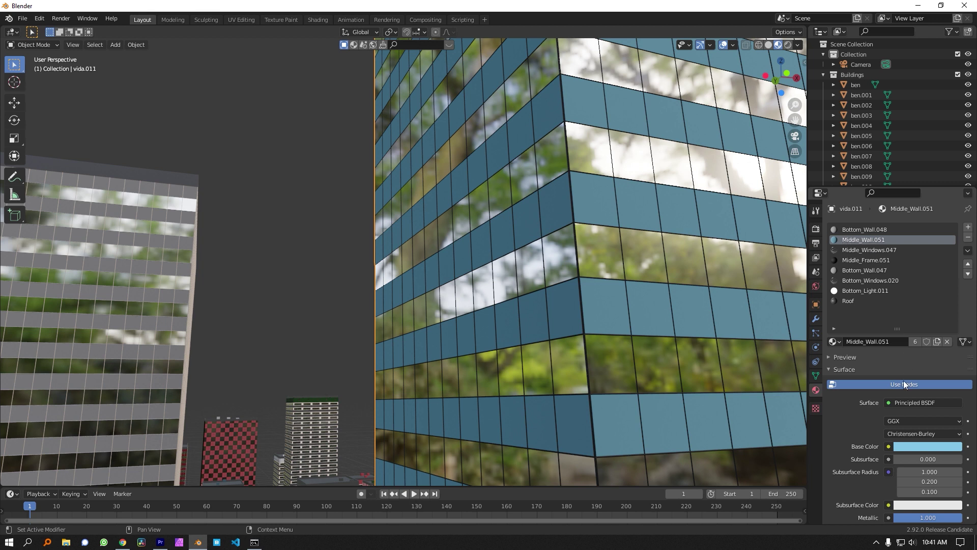
{"action": "scroll", "coordinate": [858, 427], "scroll_direction": "down", "scroll_amount": 6}
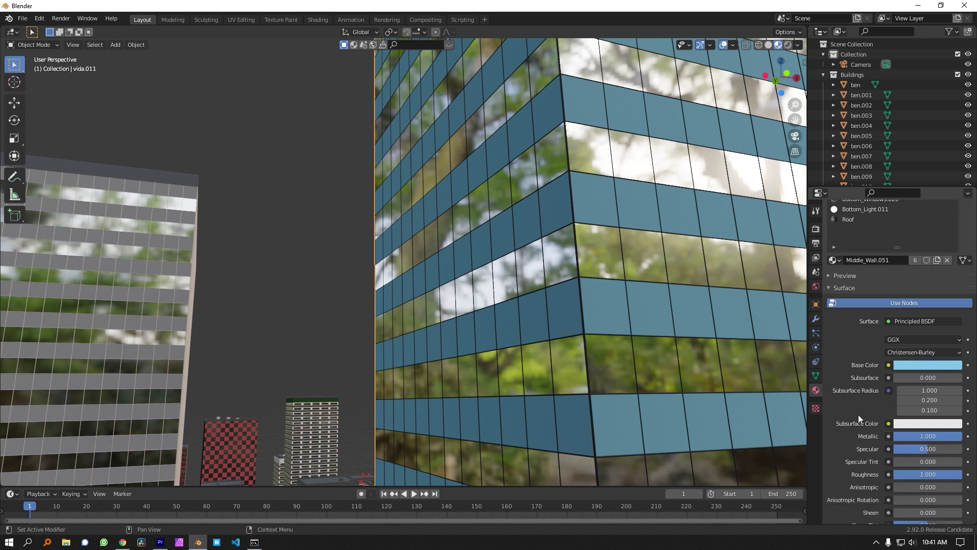
{"action": "left_click", "coordinate": [927, 325]}
{"action": "left_click_drag", "start_coordinate": [904, 210], "coordinate": [898, 242]}
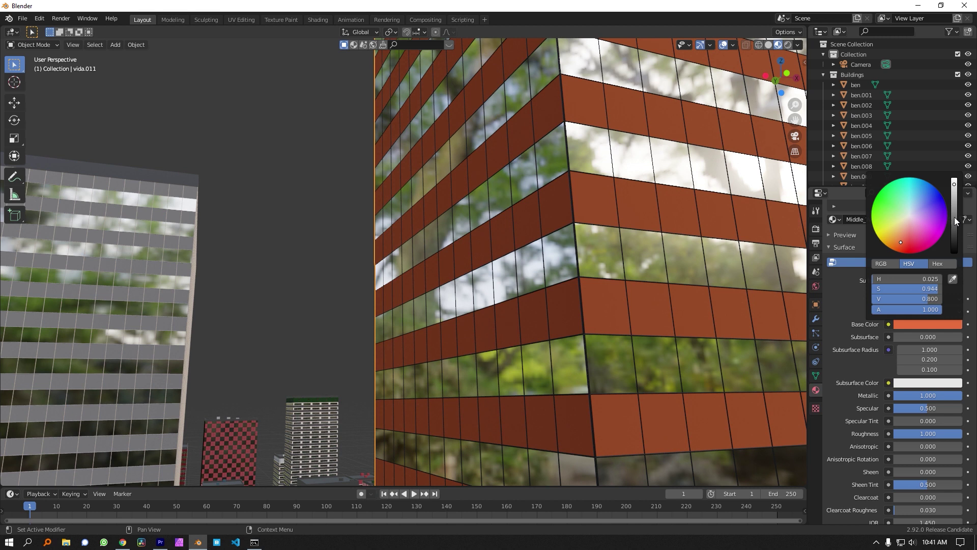
{"action": "left_click_drag", "start_coordinate": [955, 221], "coordinate": [955, 227]}
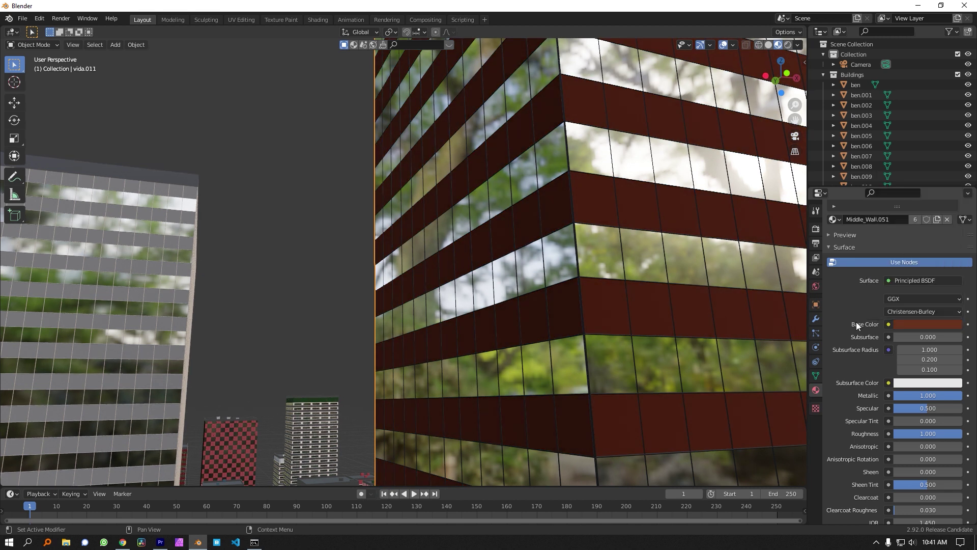
Lower the Middle_Wall.051 material's roughness to 0.162
{"action": "scroll", "coordinate": [855, 336], "scroll_direction": "up", "scroll_amount": 4}
{"action": "scroll", "coordinate": [857, 366], "scroll_direction": "down", "scroll_amount": 5}
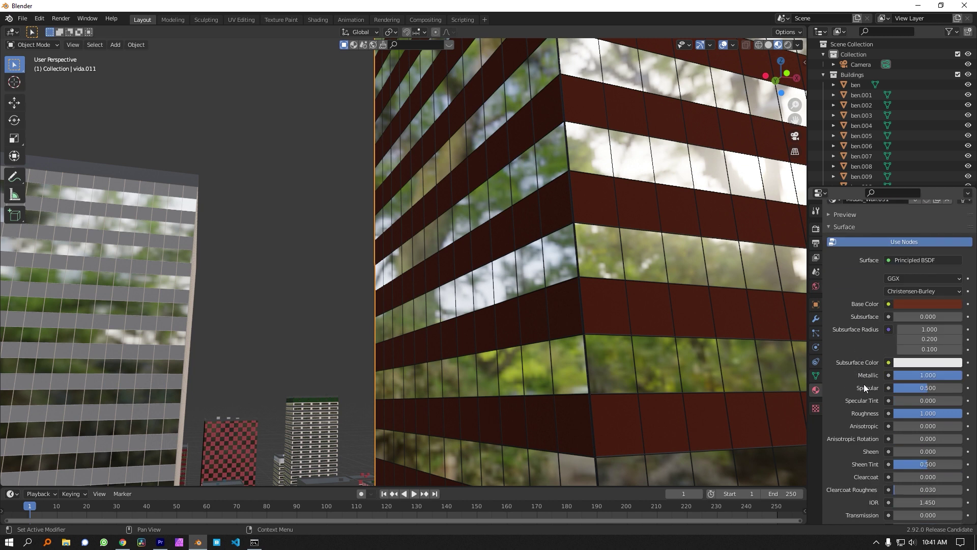
{"action": "left_click_drag", "start_coordinate": [946, 413], "coordinate": [891, 413]}
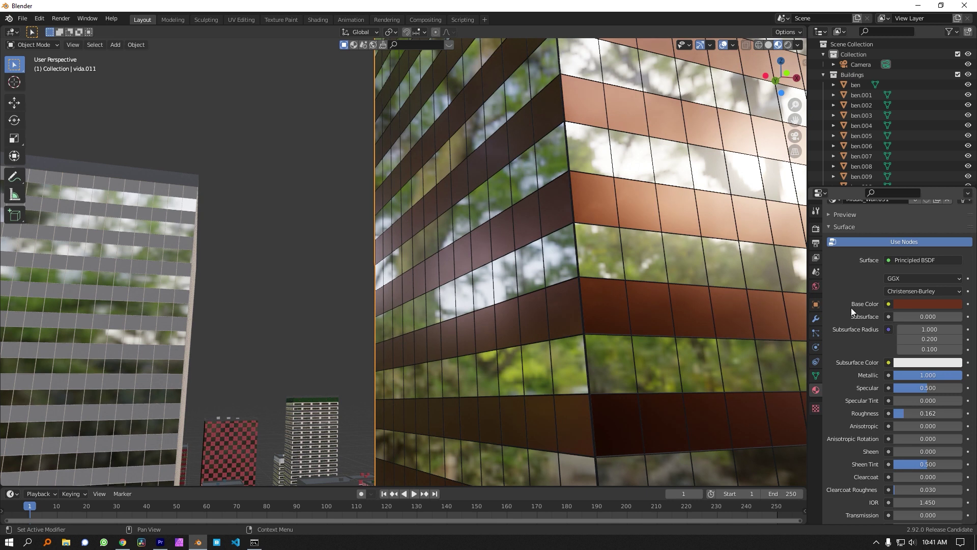
Darken the Bottom_Wall.047 material's base color to a value of 0.052 and check the skyscraper's base
{"action": "scroll", "coordinate": [851, 308], "scroll_direction": "up", "scroll_amount": 5}
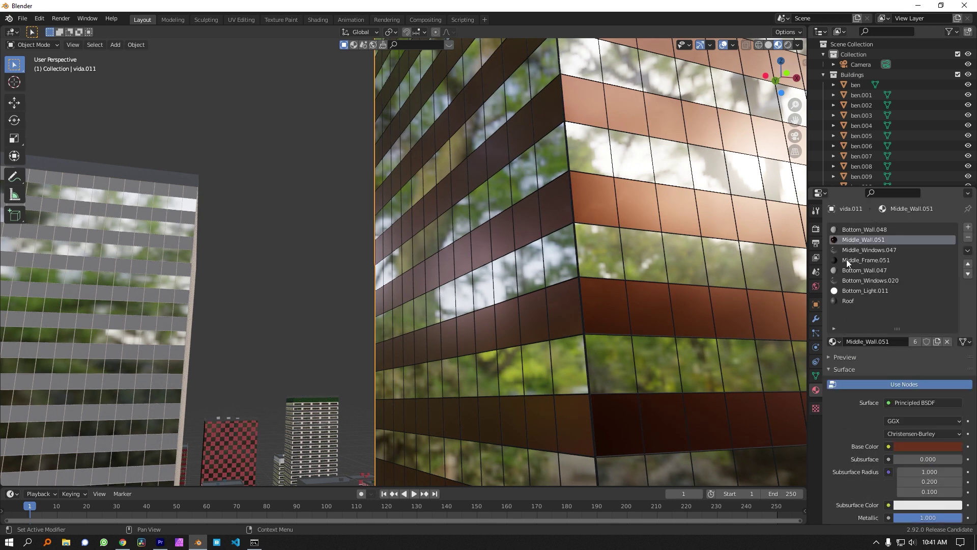
{"action": "left_click", "coordinate": [865, 259]}
{"action": "middle_click_drag", "start_coordinate": [633, 397], "coordinate": [565, 303]}
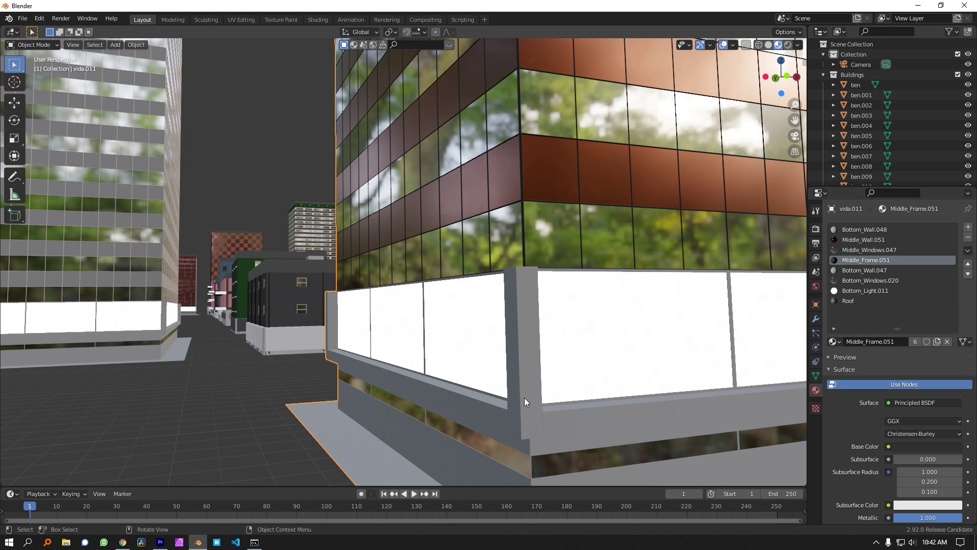
{"action": "left_click", "coordinate": [836, 270]}
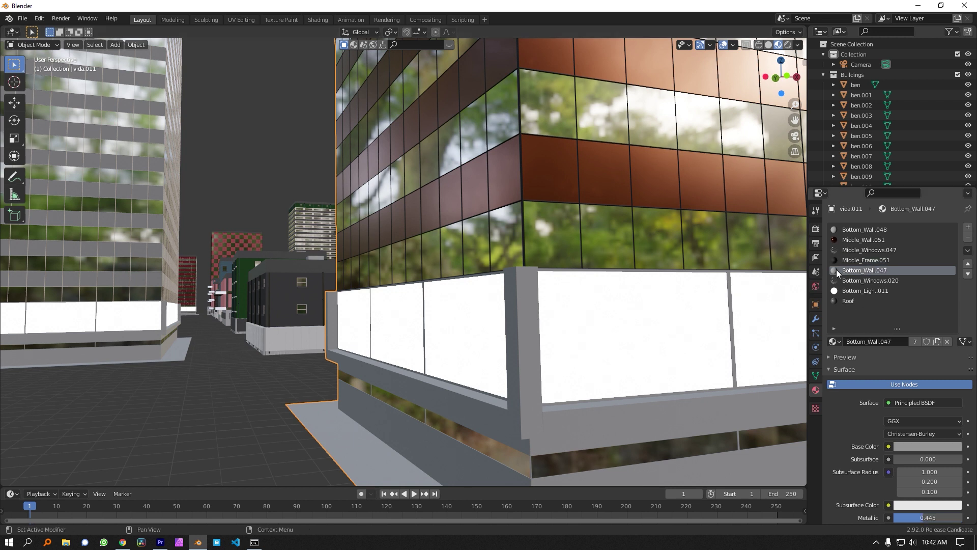
{"action": "left_click", "coordinate": [917, 447]}
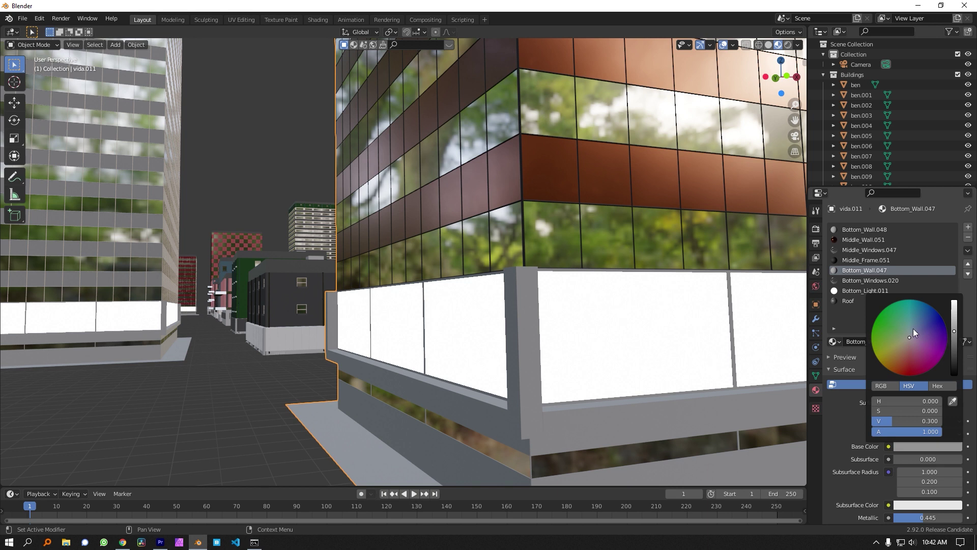
{"action": "left_click_drag", "start_coordinate": [955, 341], "coordinate": [955, 356]}
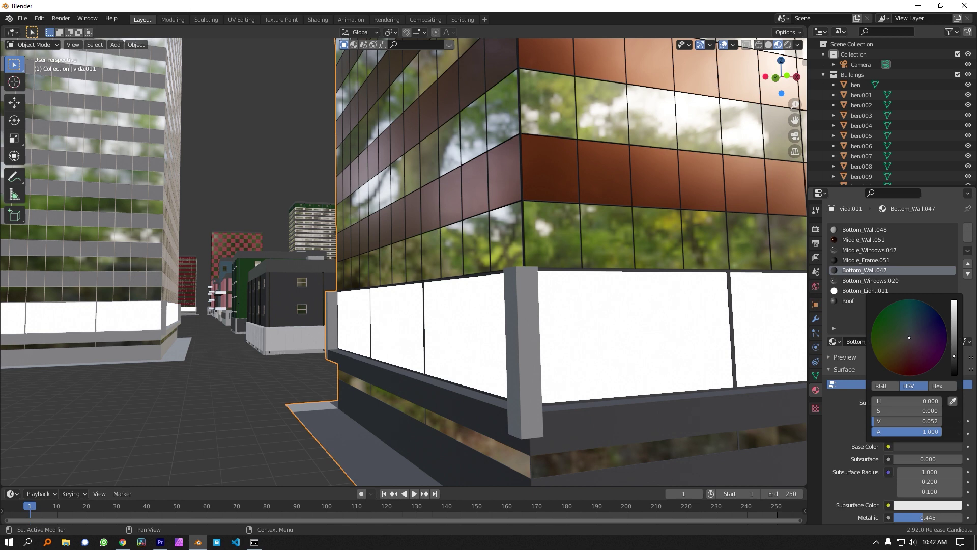
{"action": "middle_click_drag", "start_coordinate": [515, 370], "coordinate": [510, 366]}
{"action": "scroll", "coordinate": [510, 369], "scroll_direction": "down", "scroll_amount": 4}
{"action": "scroll", "coordinate": [515, 362], "scroll_direction": "up", "scroll_amount": 2}
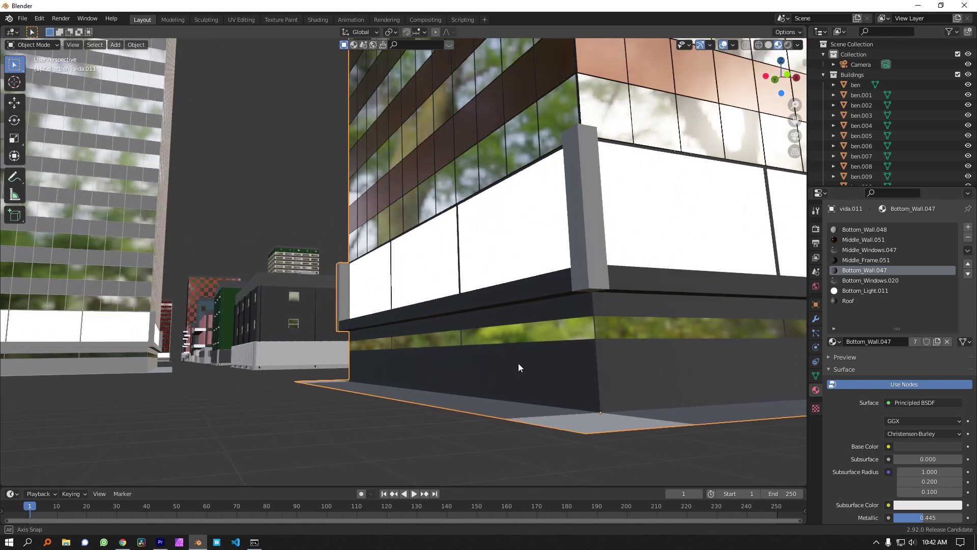
{"action": "scroll", "coordinate": [515, 362], "scroll_direction": "down", "scroll_amount": 1}
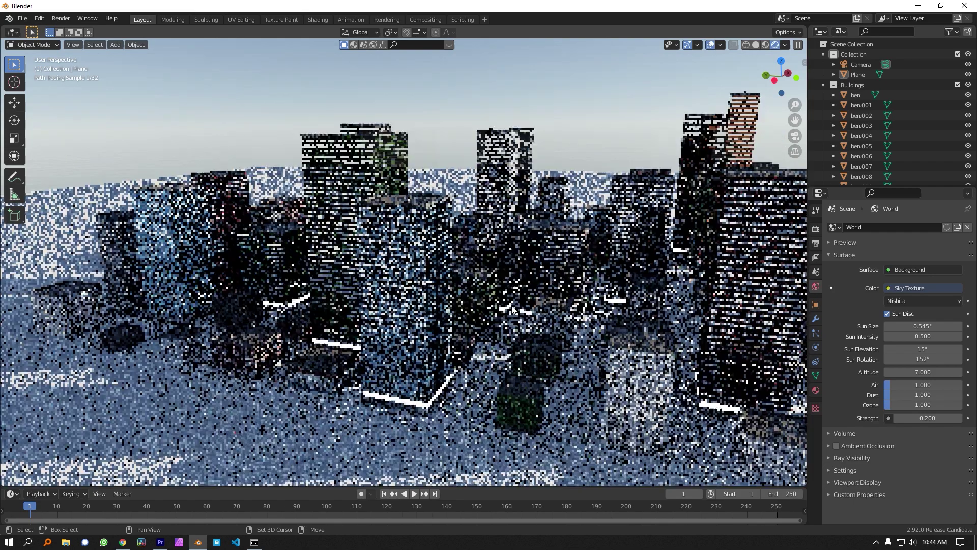
Look through the scene camera and set its clip end to 100000 m and its focal length to 30 mm
{"action": "key", "text": "KP_0"}
{"action": "key", "text": "n"}
{"action": "left_click", "coordinate": [845, 64]}
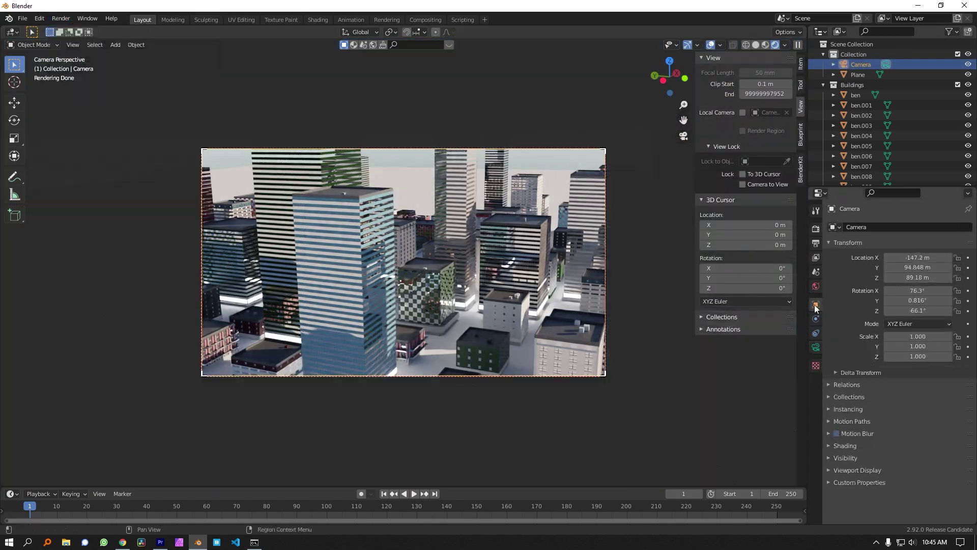
{"action": "left_click", "coordinate": [815, 346]}
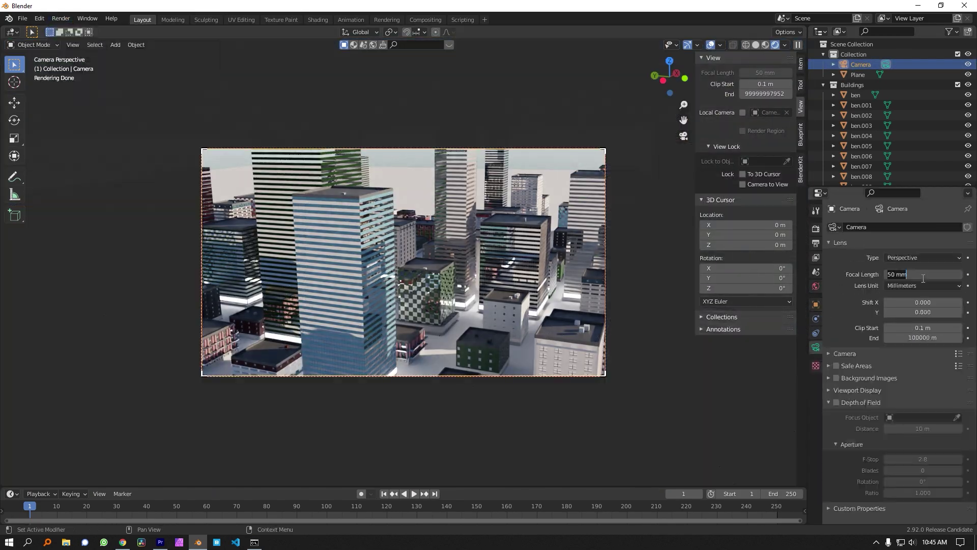
{"action": "left_click_drag", "start_coordinate": [899, 275], "coordinate": [620, 299]}
Set the Nishita sky's sun intensity to 0.5, elevation to 37.4°, rotation to 152°, altitude to 7.2 and strength to 0.1
{"action": "left_click", "coordinate": [815, 286]}
{"action": "left_click_drag", "start_coordinate": [923, 349], "coordinate": [920, 372]}
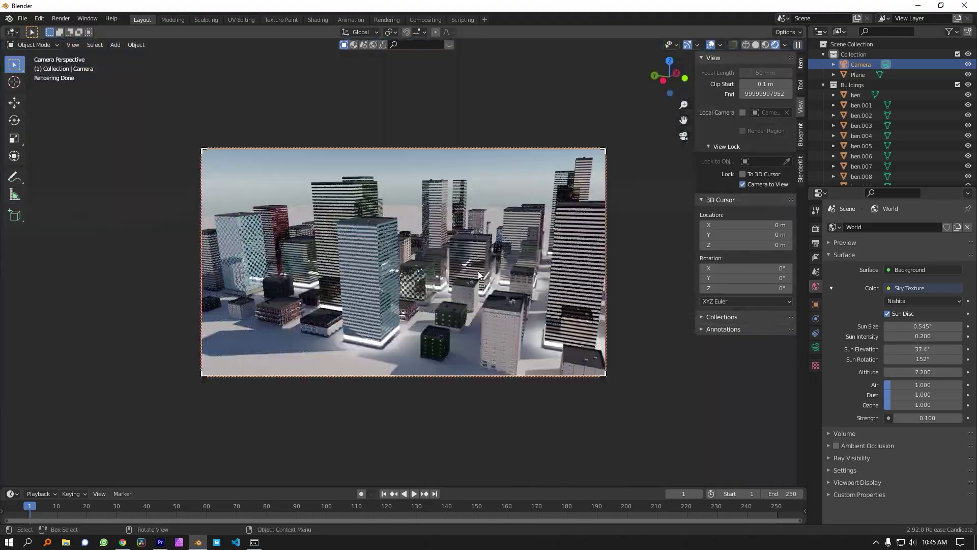
Open the horizontal tile size in the render Performance settings for editing and close that section again
{"action": "left_click", "coordinate": [61, 18]}
{"action": "left_click", "coordinate": [816, 228]}
{"action": "left_click", "coordinate": [852, 443]}
{"action": "scroll", "coordinate": [896, 407], "scroll_direction": "down", "scroll_amount": 3}
{"action": "left_click", "coordinate": [930, 410]}
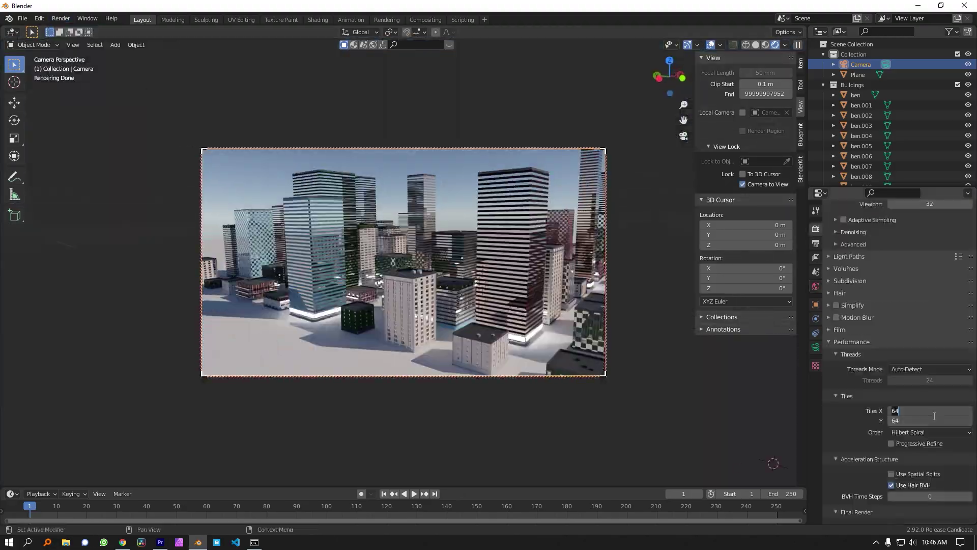
{"action": "left_click", "coordinate": [852, 338]}
{"action": "scroll", "coordinate": [509, 294], "scroll_direction": "up", "scroll_amount": 3}
Reduce the camera's focal length and reframe the shot to show more of the city
{"action": "left_click", "coordinate": [815, 346]}
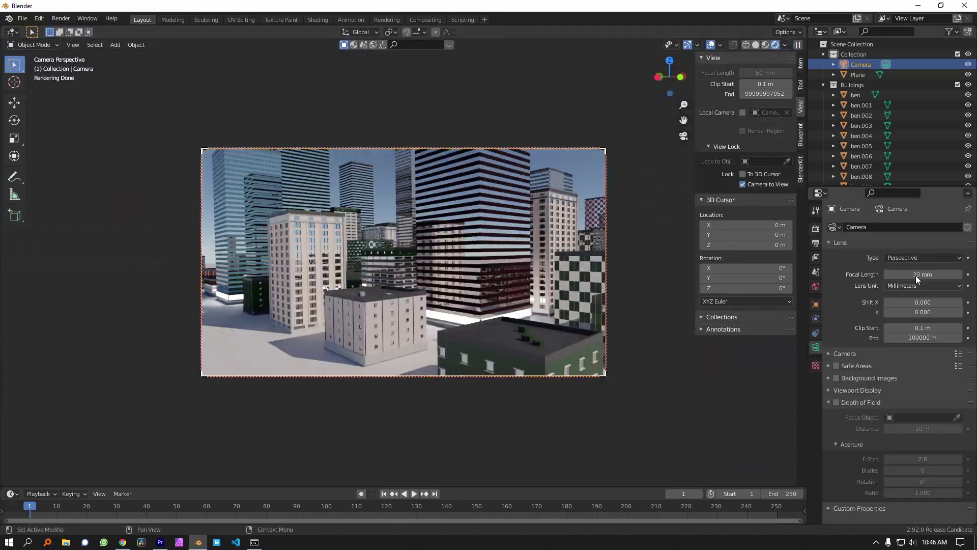
{"action": "left_click_drag", "start_coordinate": [916, 276], "coordinate": [880, 275]}
{"action": "middle_click_drag", "start_coordinate": [497, 266], "coordinate": [428, 269], "text": "shift"}
Move the large dark-striped skyscraper along the global X axis to the edge of the camera frame
{"action": "left_click", "coordinate": [229, 288]}
{"action": "key", "text": "g"}
{"action": "key", "text": "y"}
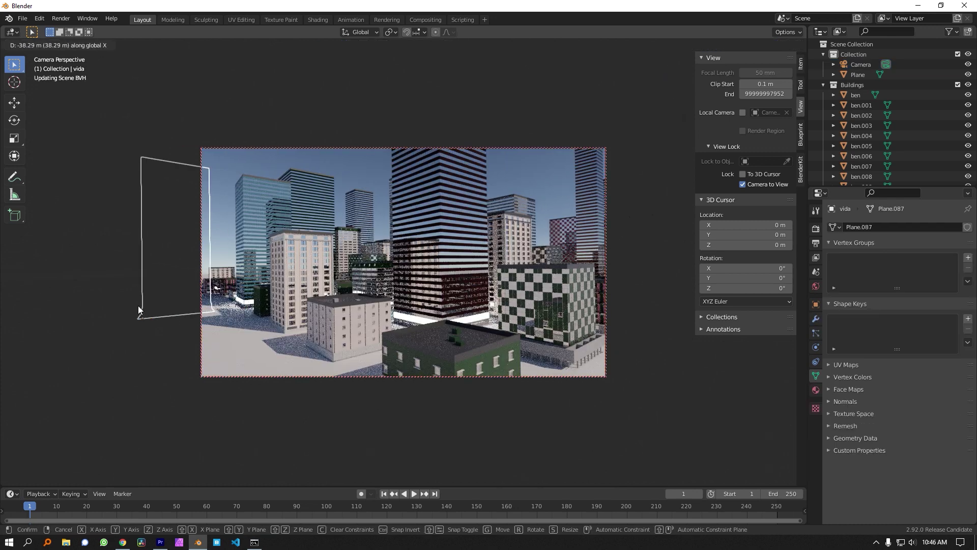
{"action": "left_click", "coordinate": [224, 305]}
Reposition two more buildings along the X axis to fill out the camera composition
{"action": "left_click", "coordinate": [330, 337]}
{"action": "key", "text": "g"}
{"action": "key", "text": "x"}
{"action": "left_click", "coordinate": [114, 346]}
{"action": "left_click", "coordinate": [209, 278]}
{"action": "key", "text": "g"}
{"action": "key", "text": "x"}
{"action": "left_click", "coordinate": [261, 309]}
Enable the view layer's Mist pass and enter 1 in the world's mist settings
{"action": "left_click", "coordinate": [816, 286]}
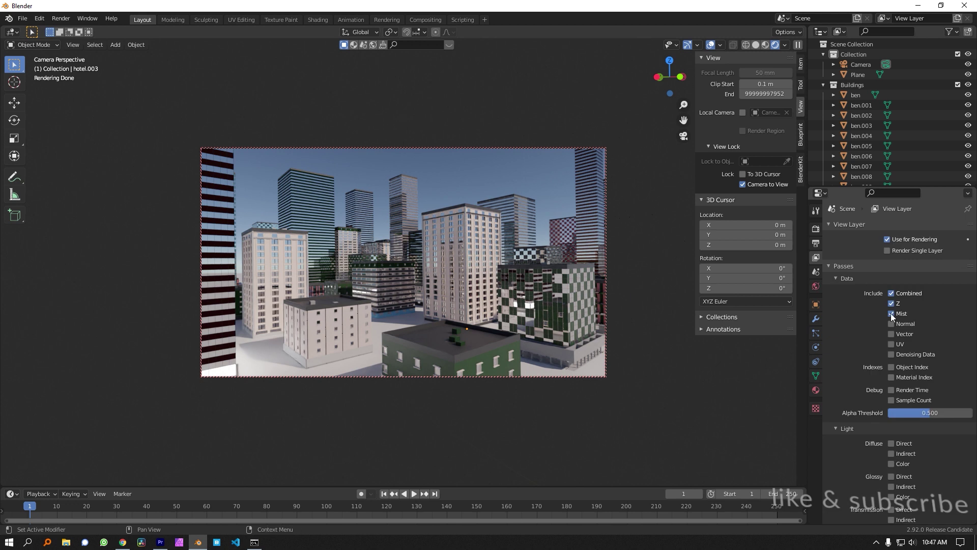
{"action": "scroll", "coordinate": [896, 407], "scroll_direction": "down", "scroll_amount": 2}
{"action": "left_click", "coordinate": [918, 443]}
{"action": "type", "text": "1"}
{"action": "key", "text": "Return"}
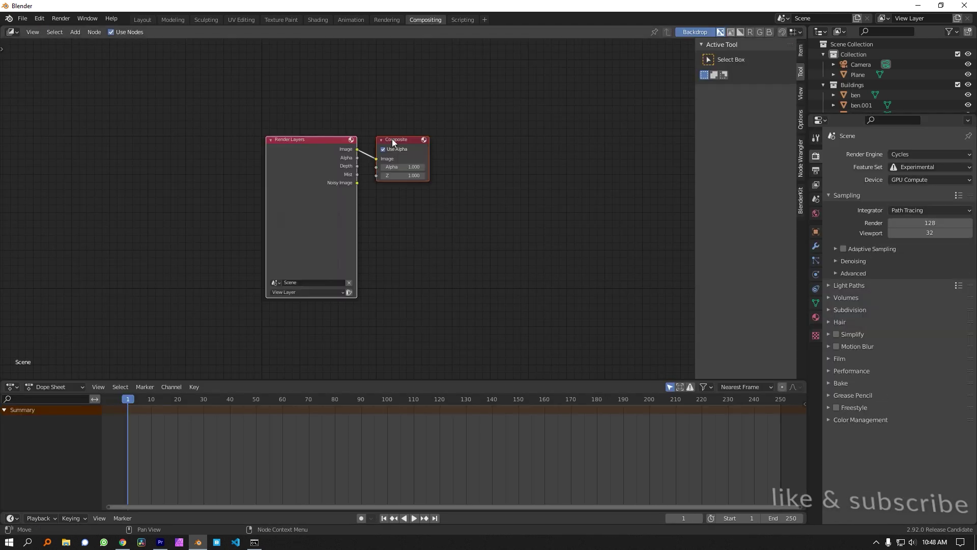
Add Viewer and Mix nodes to the compositor, blending the Image output with the Mist output, and render the frame
{"action": "left_click", "coordinate": [366, 174]}
{"action": "key", "text": "shift+a"}
{"action": "left_click", "coordinate": [204, 242]}
{"action": "type", "text": "mix"}
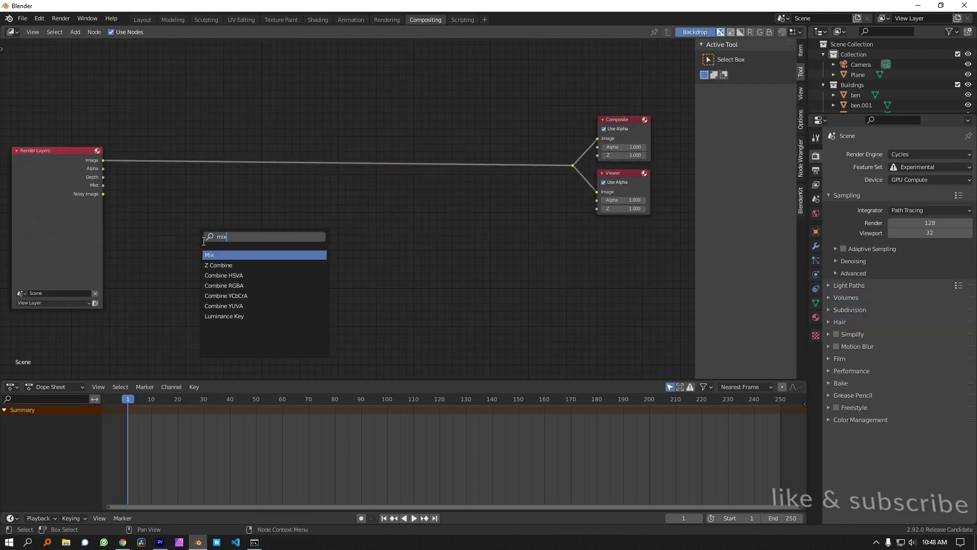
{"action": "key", "text": "F12"}
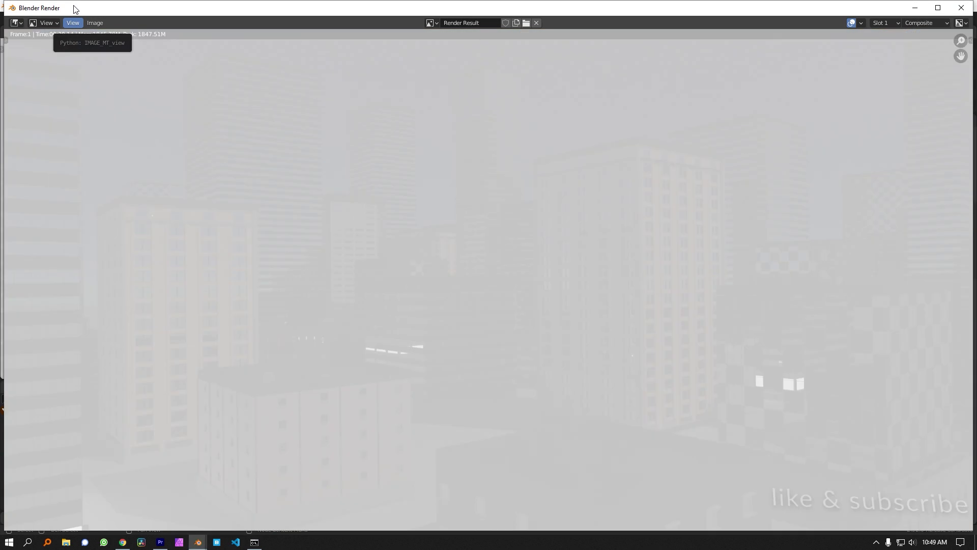
Close the render, open the world's Mist Pass settings and raise the Mix node's factor to 0.550
{"action": "left_click", "coordinate": [961, 7]}
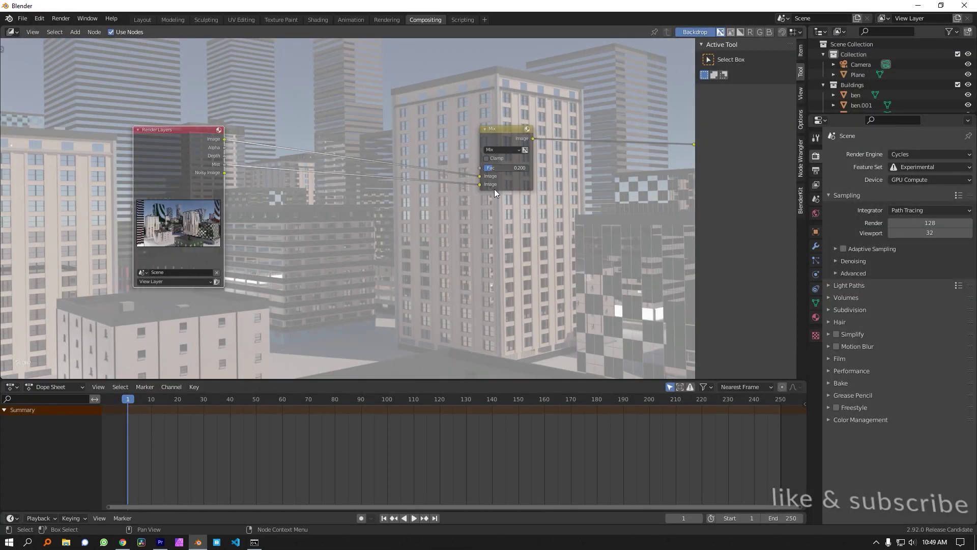
{"action": "left_click", "coordinate": [815, 184]}
{"action": "left_click", "coordinate": [815, 198]}
{"action": "left_click", "coordinate": [815, 214]}
{"action": "left_click", "coordinate": [831, 386]}
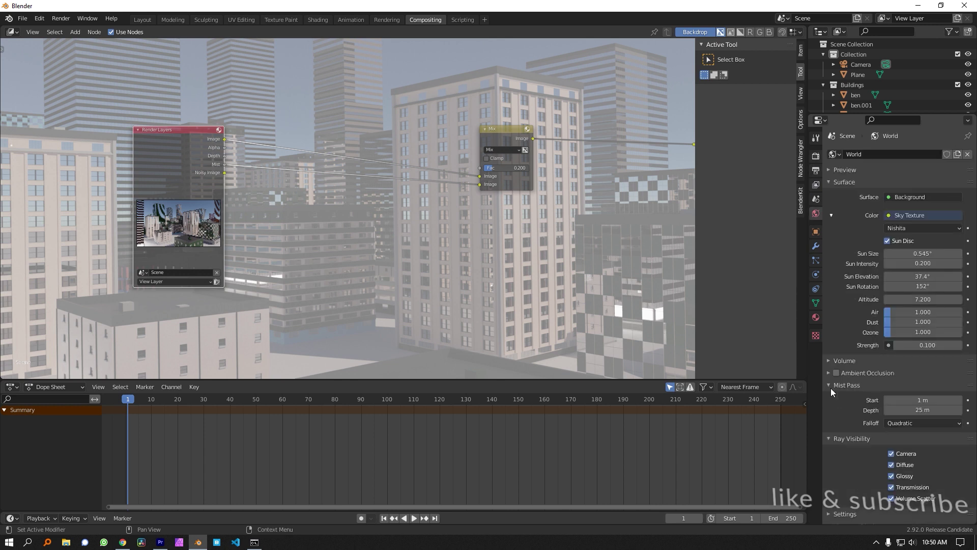
{"action": "mouse_move", "coordinate": [504, 167]}
{"action": "left_mouse_down"}
{"action": "mouse_move", "coordinate": [515, 167]}
{"action": "mouse_move", "coordinate": [506, 168]}
{"action": "left_mouse_up"}
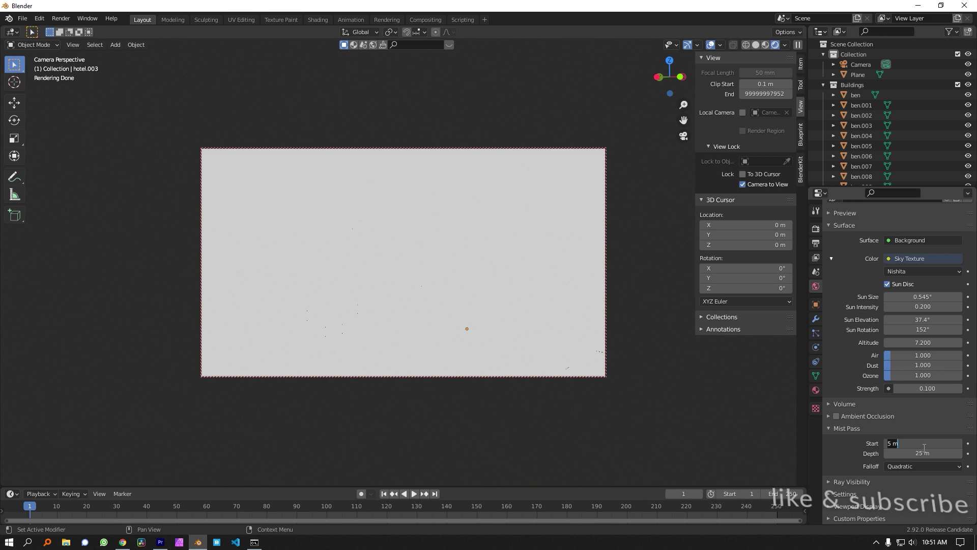
Set the world's mist start to 5 m and depth to 500 m, and render the frame again
{"action": "mouse_move", "coordinate": [925, 455]}
{"action": "left_mouse_down"}
{"action": "mouse_move", "coordinate": [952, 456]}
{"action": "mouse_move", "coordinate": [925, 443]}
{"action": "left_mouse_up"}
{"action": "left_click", "coordinate": [765, 44]}
{"action": "left_click", "coordinate": [425, 19]}
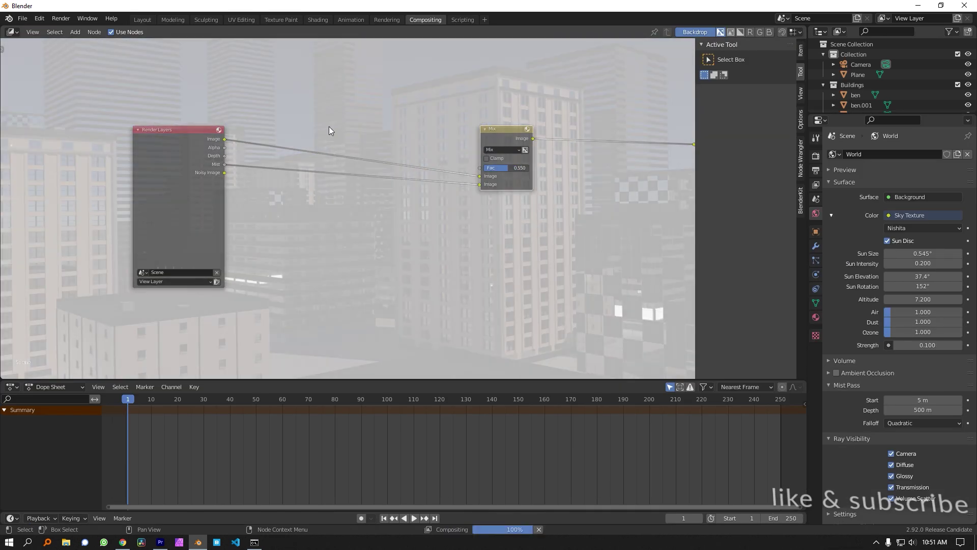
{"action": "key", "text": "F12"}
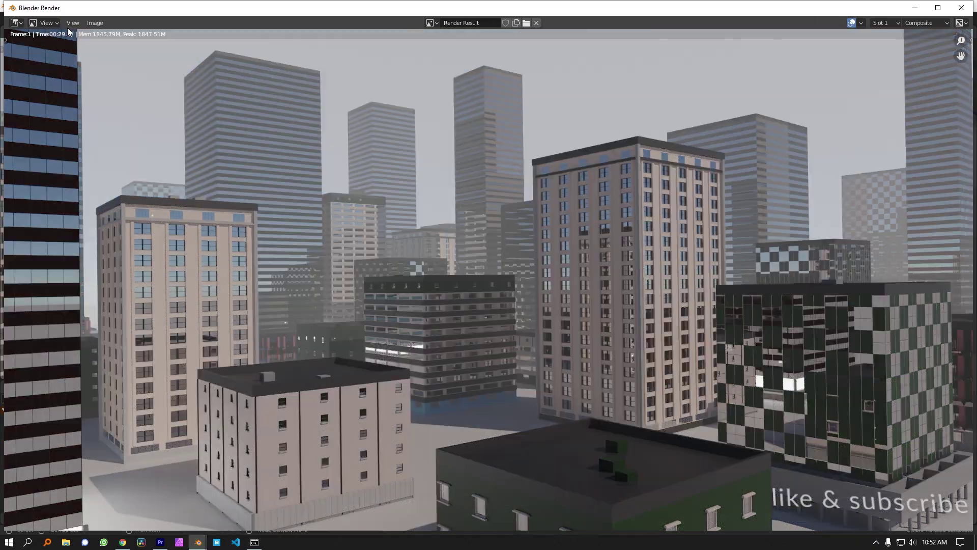
{"action": "key", "text": "Escape"}
Insert a Color Balance node between the Mist output and the Mix node and adjust its lift colour
{"action": "left_click", "coordinate": [54, 31]}
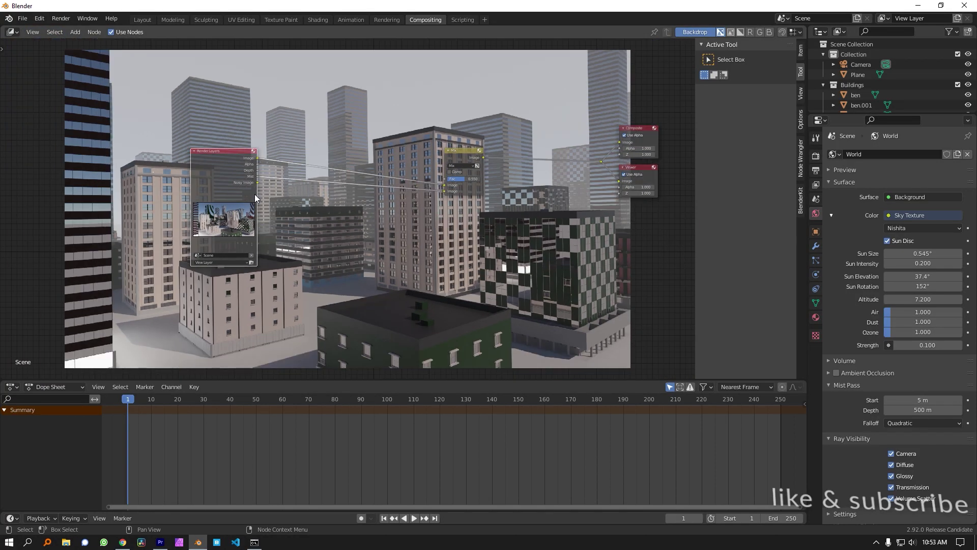
{"action": "scroll", "coordinate": [293, 183], "scroll_direction": "up", "scroll_amount": 5}
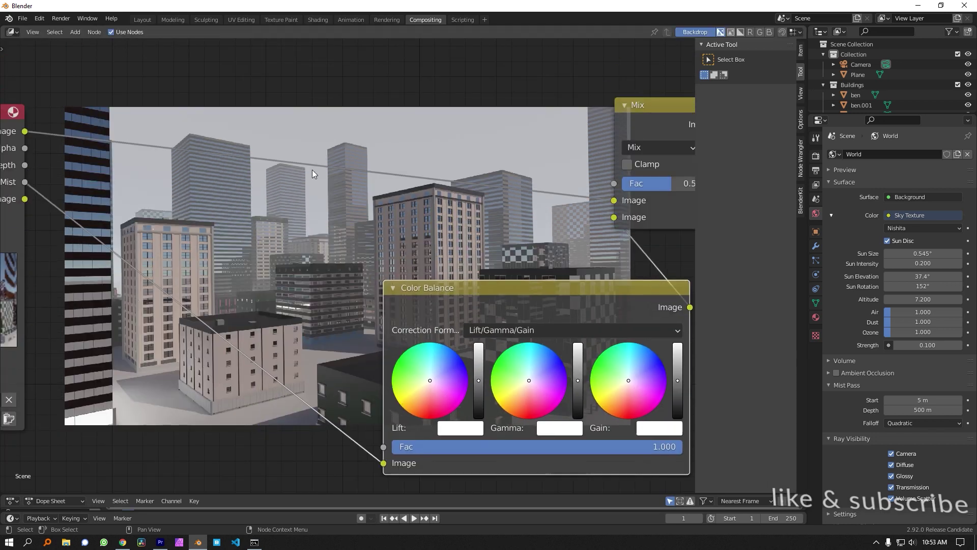
{"action": "left_click", "coordinate": [428, 378]}
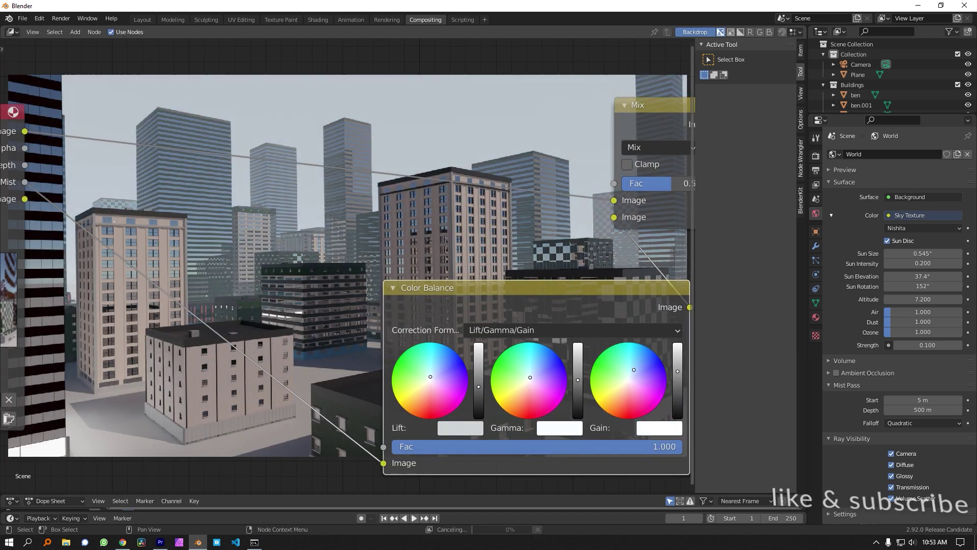
Tint and brighten the Color Balance gain to a pale blue, and set the Mix node's factor to 0.775
{"action": "left_click", "coordinate": [643, 354]}
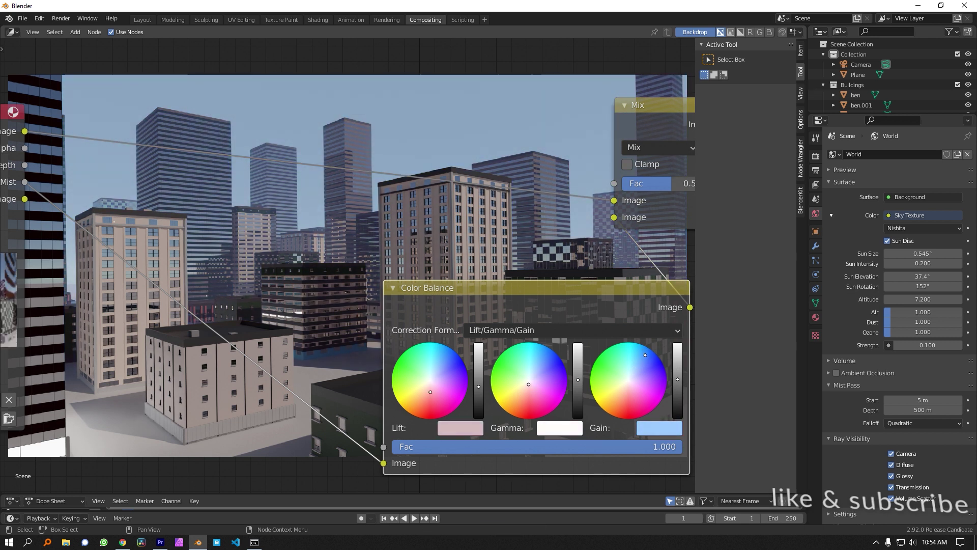
{"action": "left_click_drag", "start_coordinate": [678, 379], "coordinate": [677, 368]}
{"action": "left_click", "coordinate": [644, 358]}
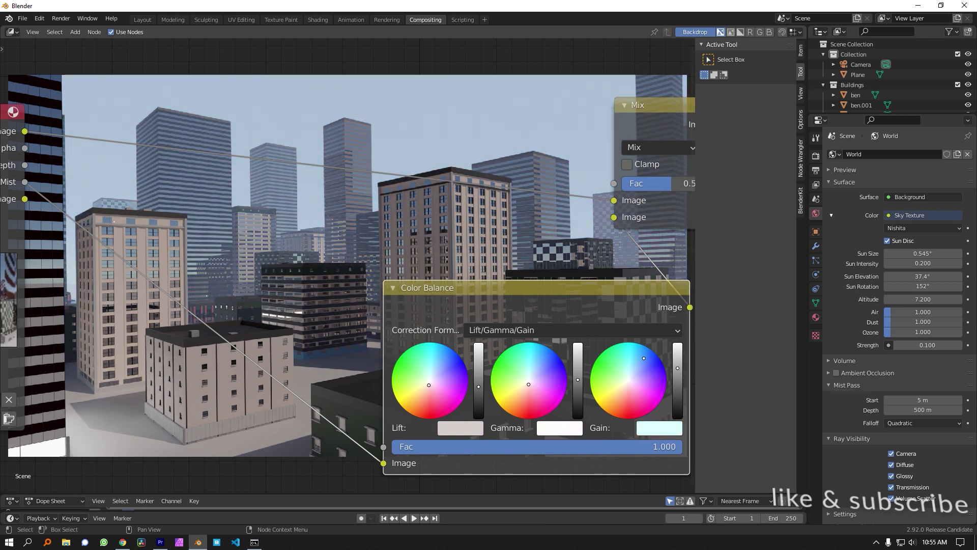
{"action": "left_click_drag", "start_coordinate": [654, 184], "coordinate": [673, 186]}
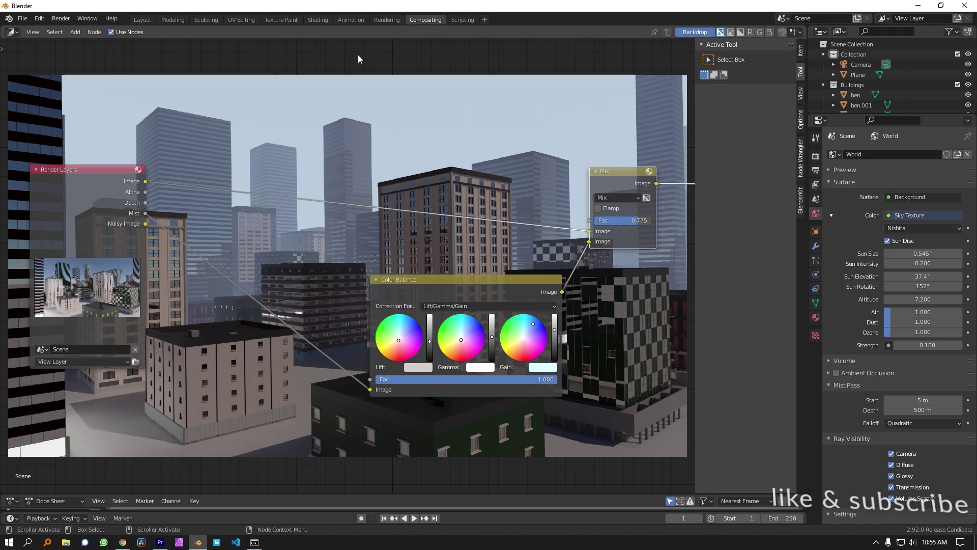
Set the sky's air to 0.423, dust to 0.936 and ozone to 1.897, darken the ground plane's base colour to value 0.214, and render again
{"action": "left_click", "coordinate": [143, 20]}
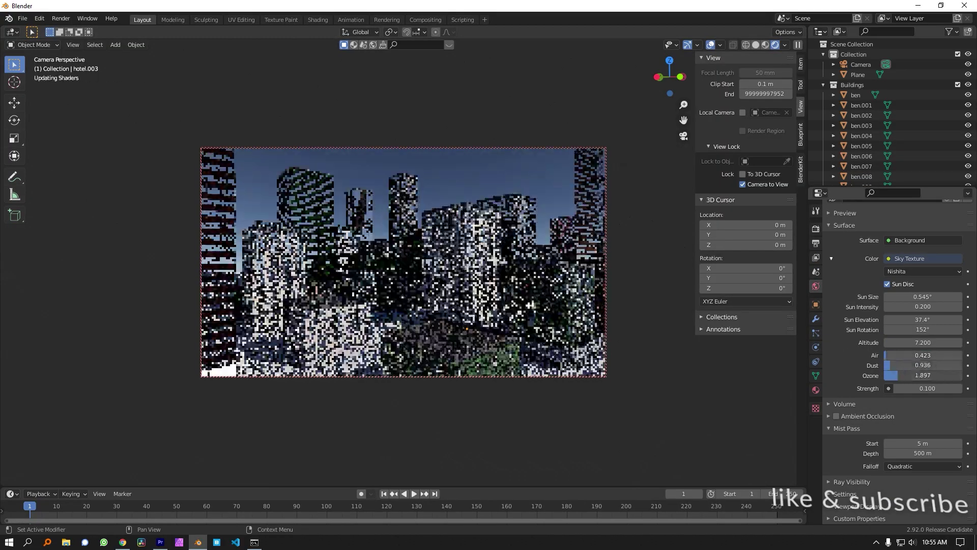
{"action": "left_click_drag", "start_coordinate": [925, 330], "coordinate": [960, 330]}
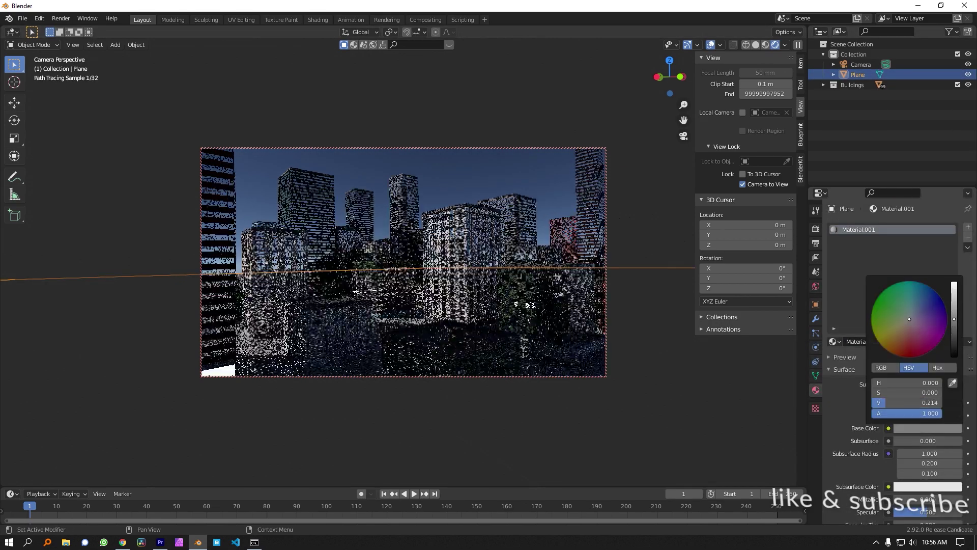
{"action": "left_click", "coordinate": [23, 19]}
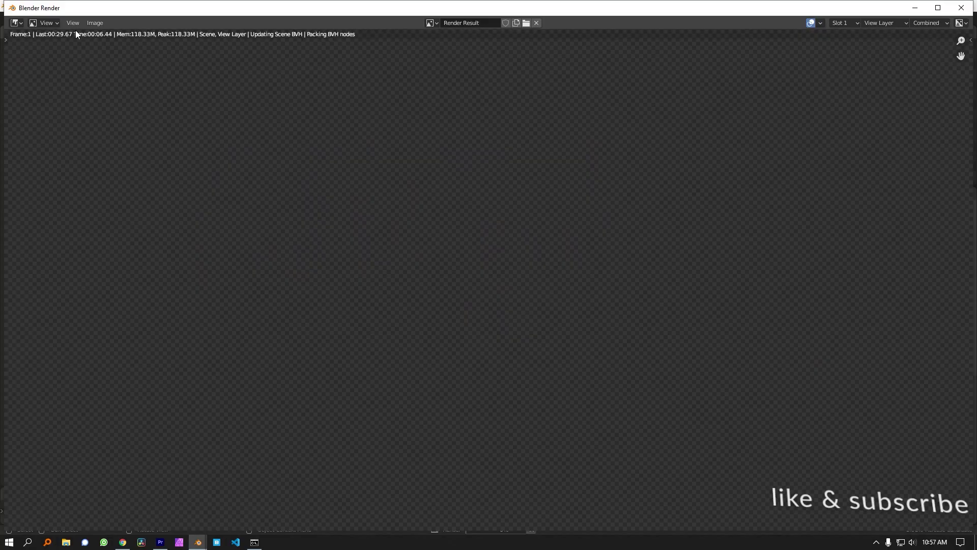